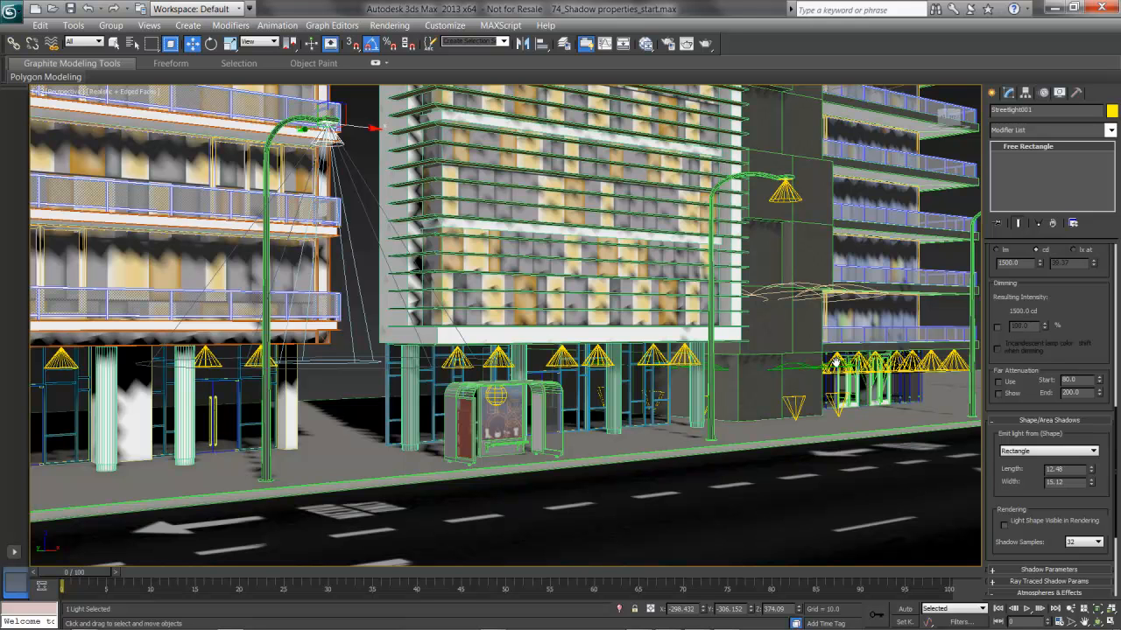
left_click_drag(995, 492, 993, 422)
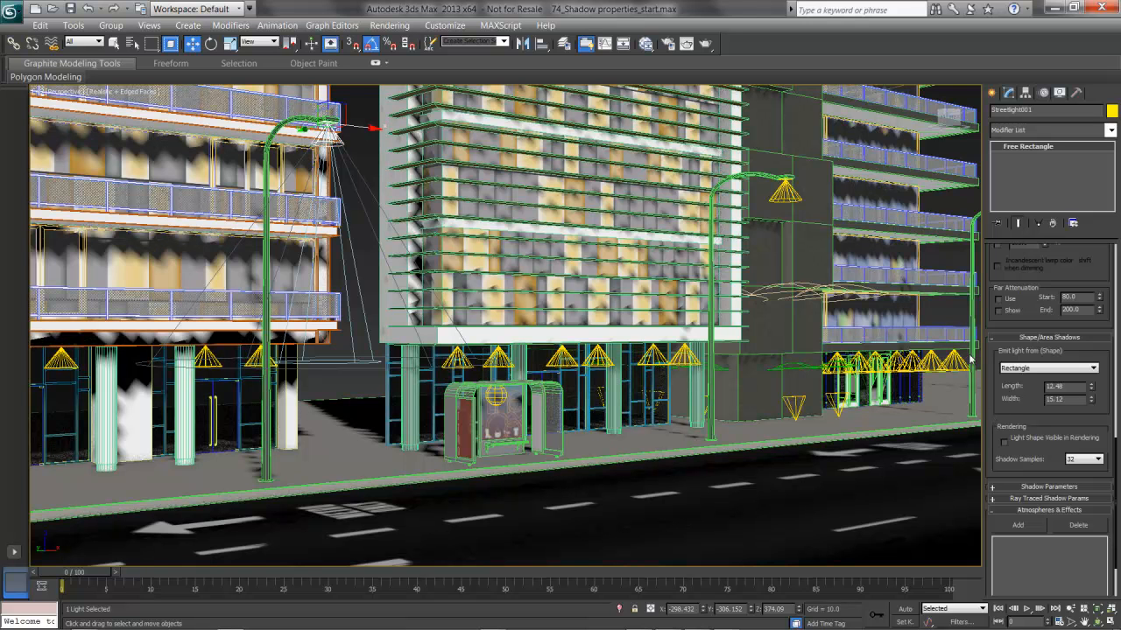
scroll(1054, 526, "up", 5)
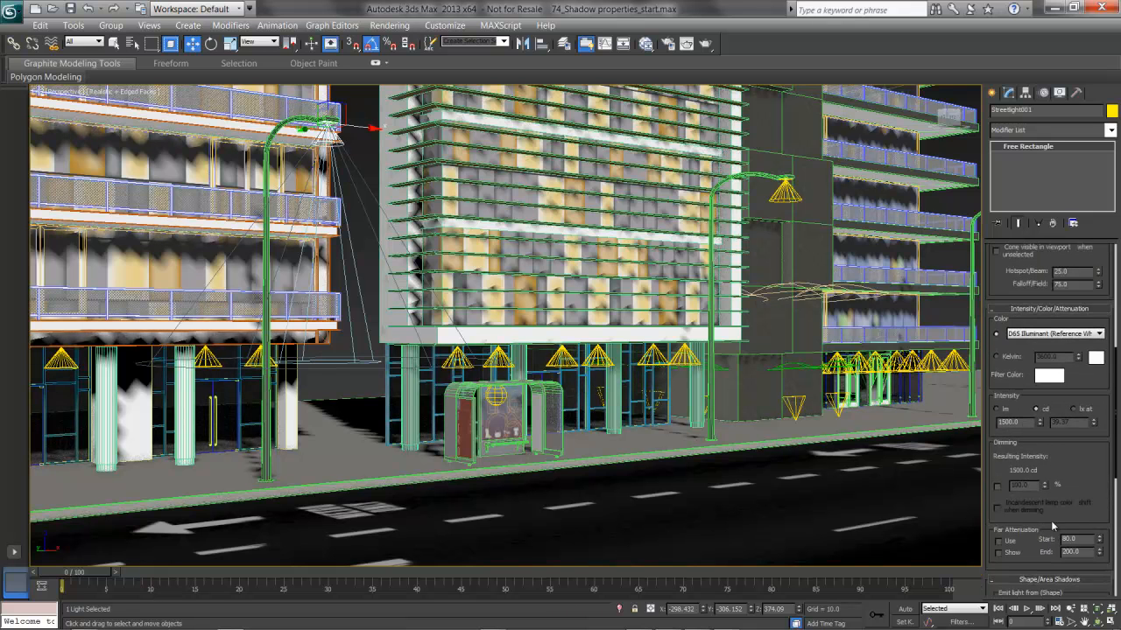
scroll(992, 320, "up", 1)
left_click_drag(992, 321, 975, 491)
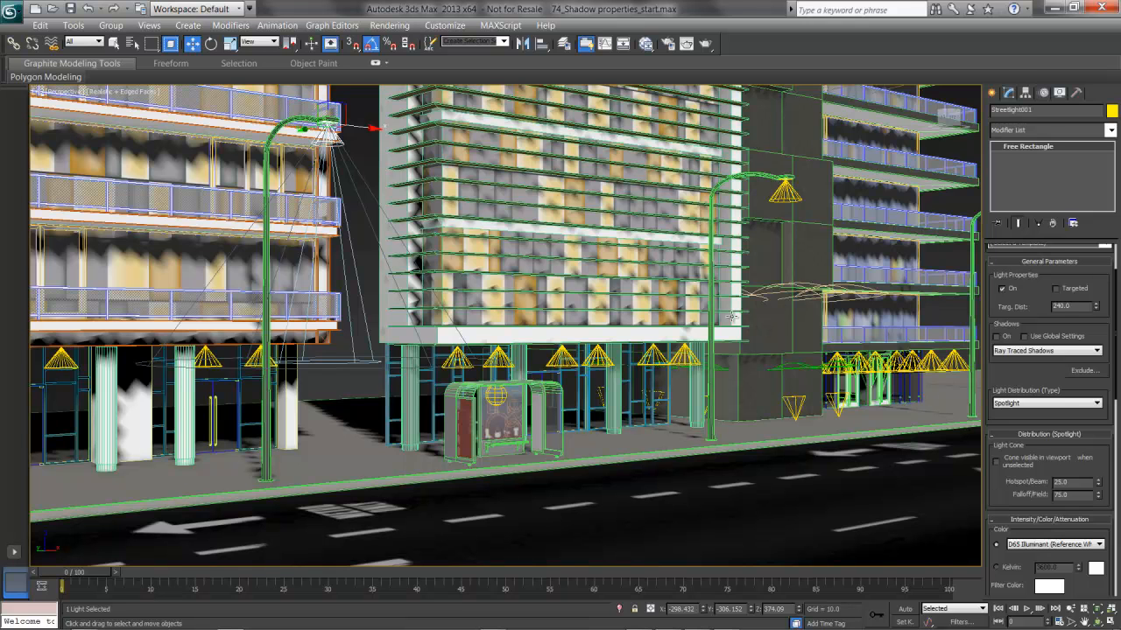
Render the full perspective view, with the area to render set to View instead of Region.
left_click(707, 46)
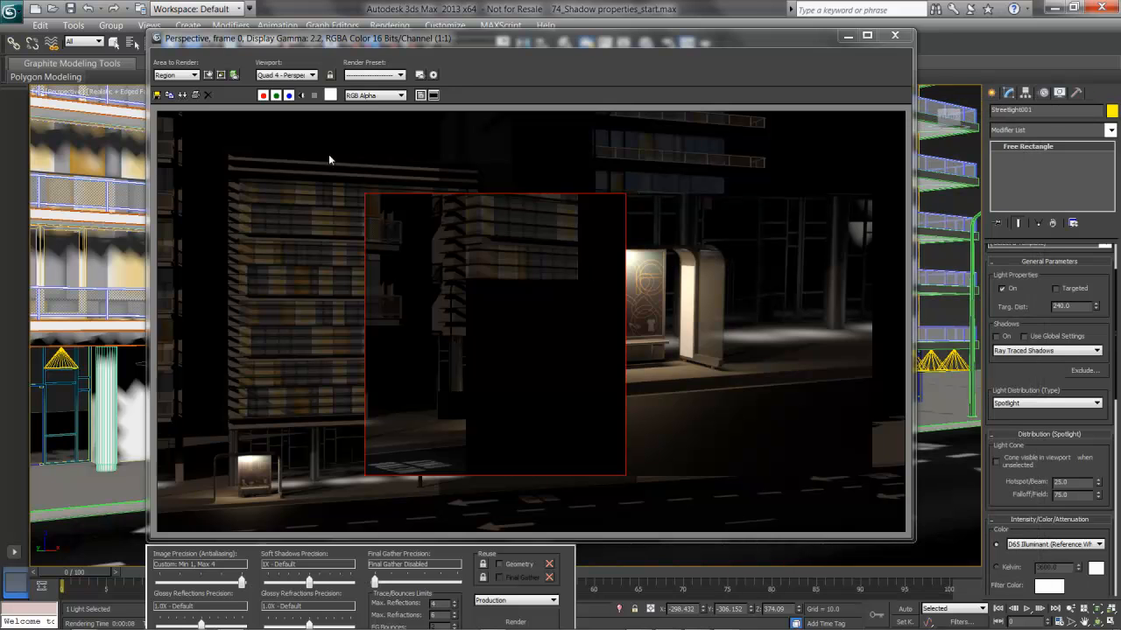
left_click(175, 75)
left_click(166, 84)
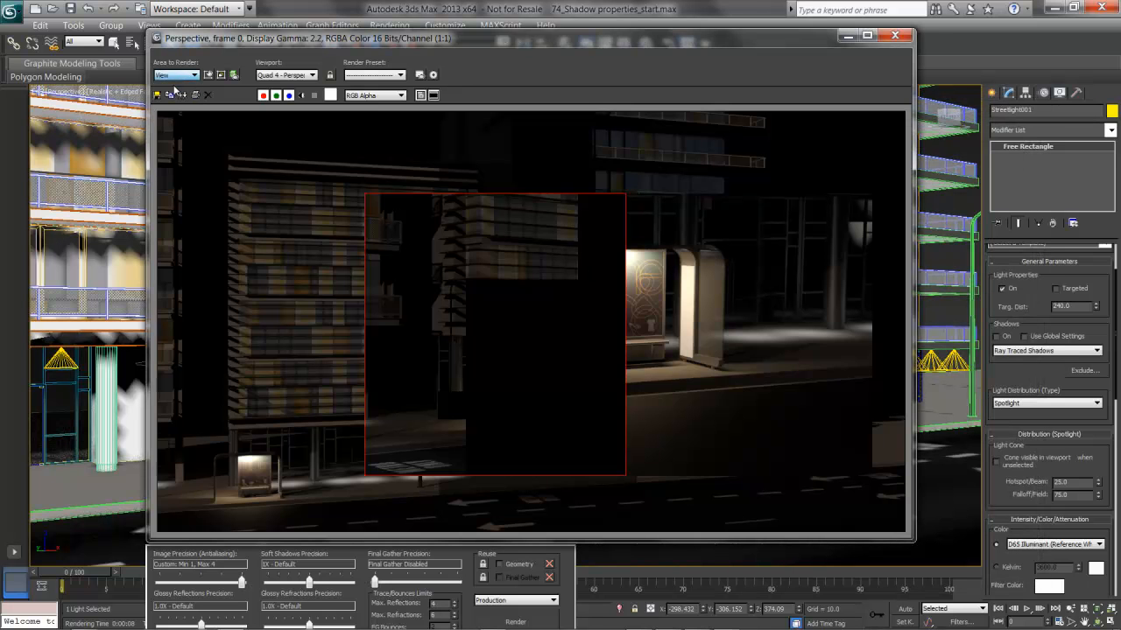
left_click(517, 620)
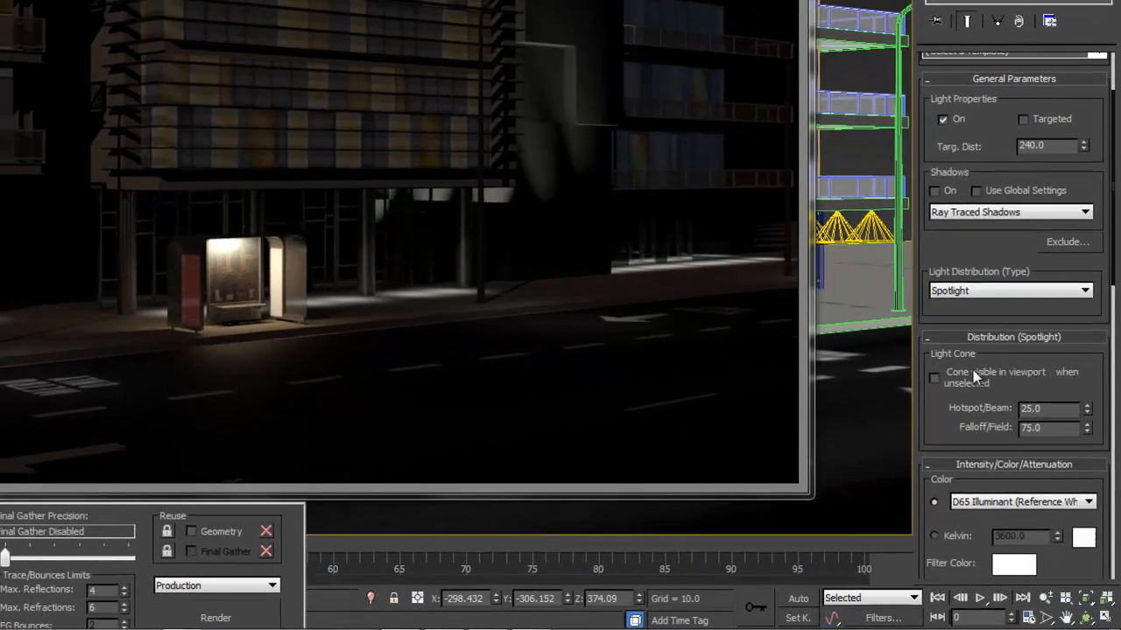
Set the selected streetlight's spotlight Hotspot/Beam to 45 and Falloff/Field to 85.
left_click_drag(958, 426, 963, 327)
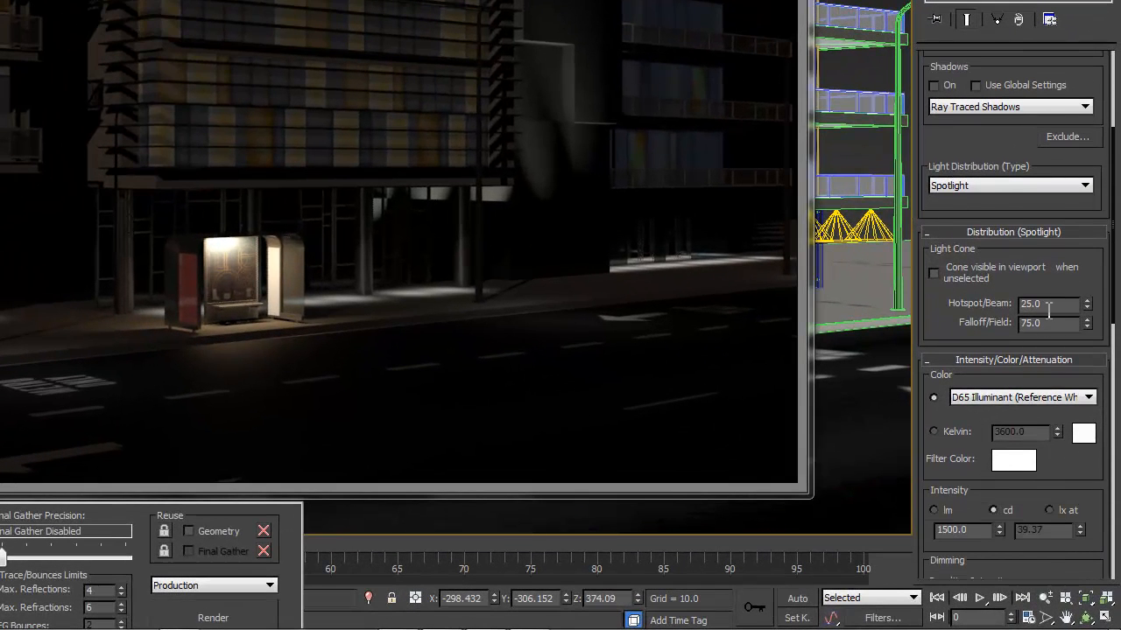
left_click_drag(1054, 304, 946, 305)
type("45")
key("Tab")
type("8")
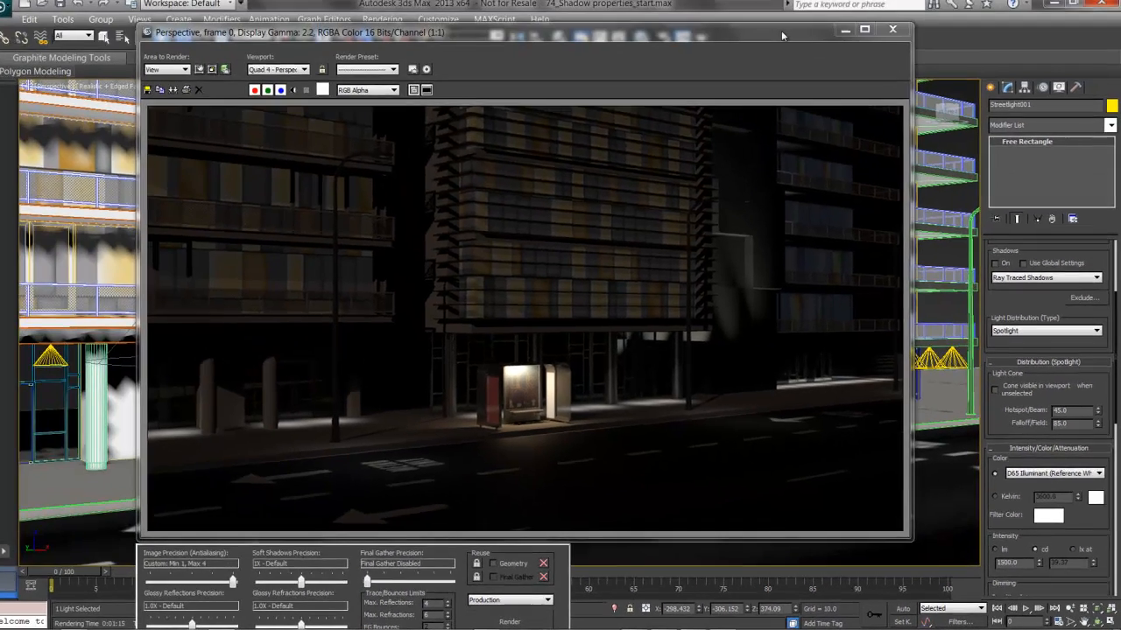
Set the streetlight's intensity to 2000 cd and its light colour to HID Ceramic Metal Halide (Cool).
left_click_drag(781, 31, 762, 516)
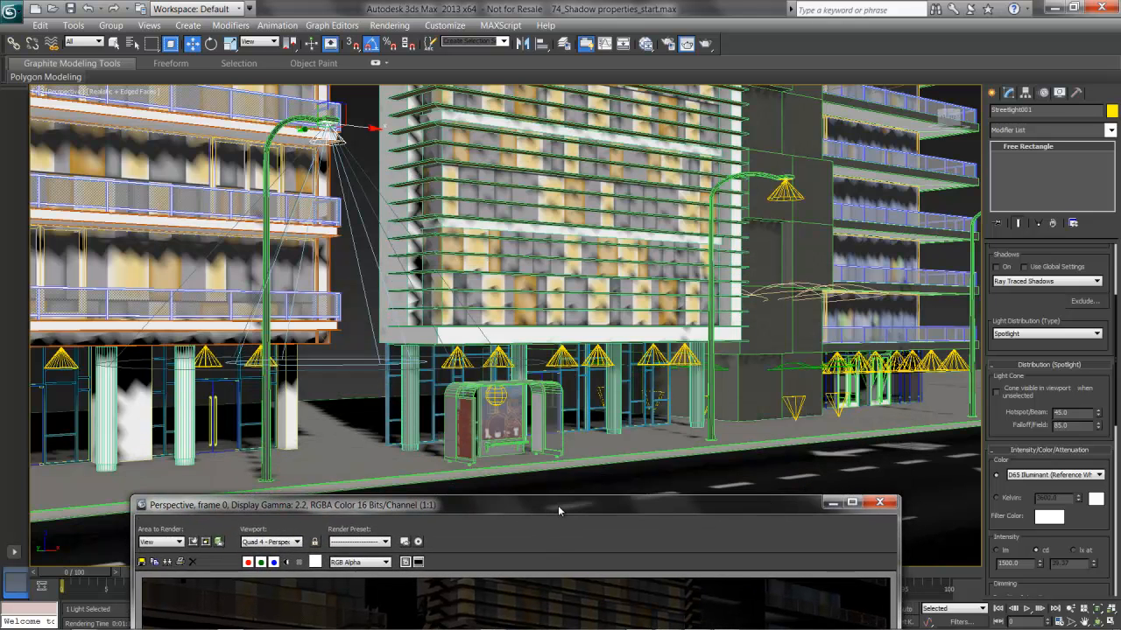
left_click_drag(558, 505, 573, 280)
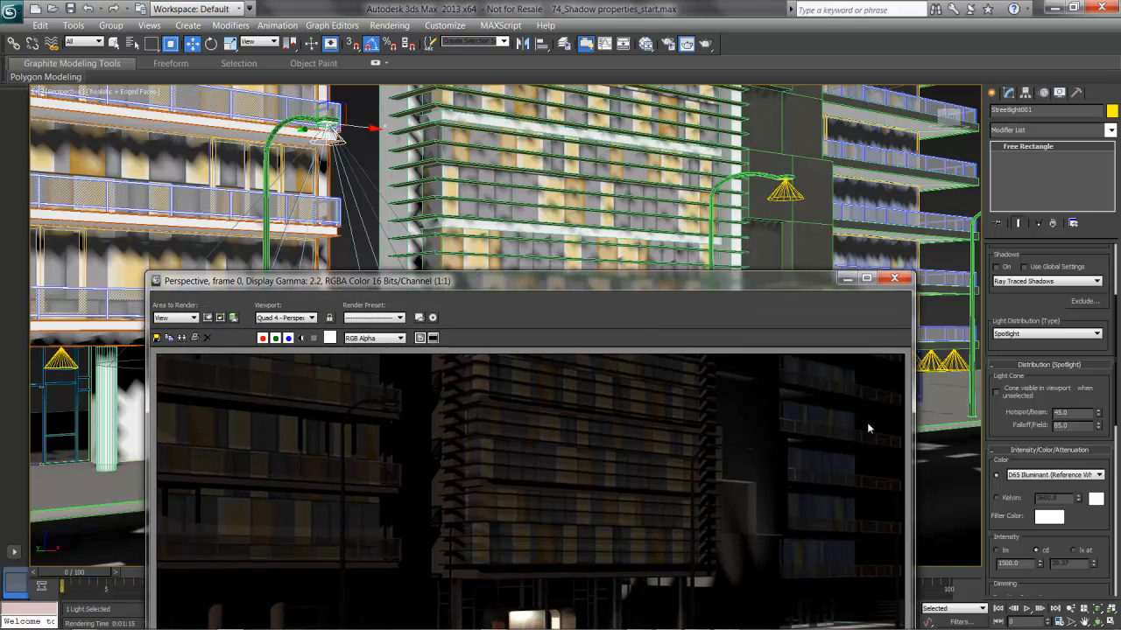
scroll(997, 479, "down", 3)
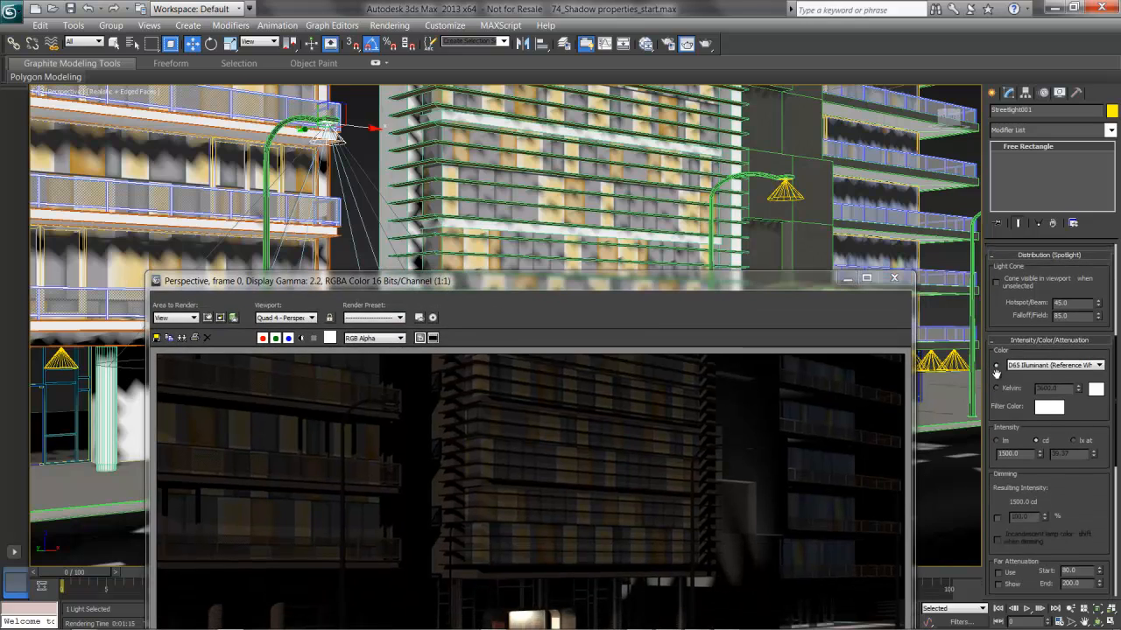
double_click(1016, 454)
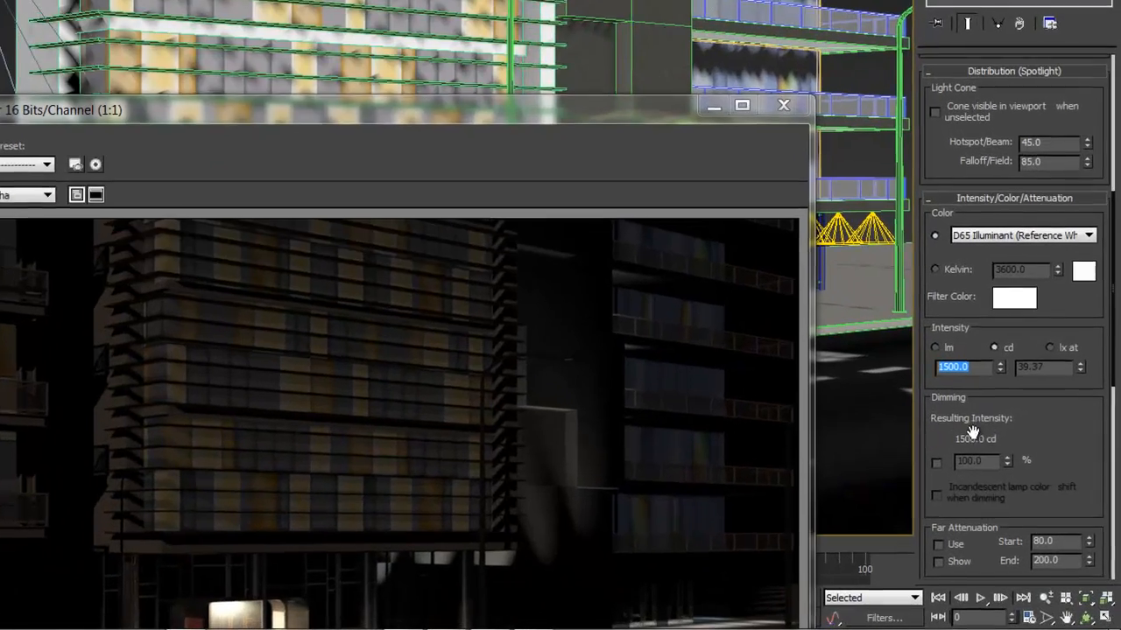
type("20")
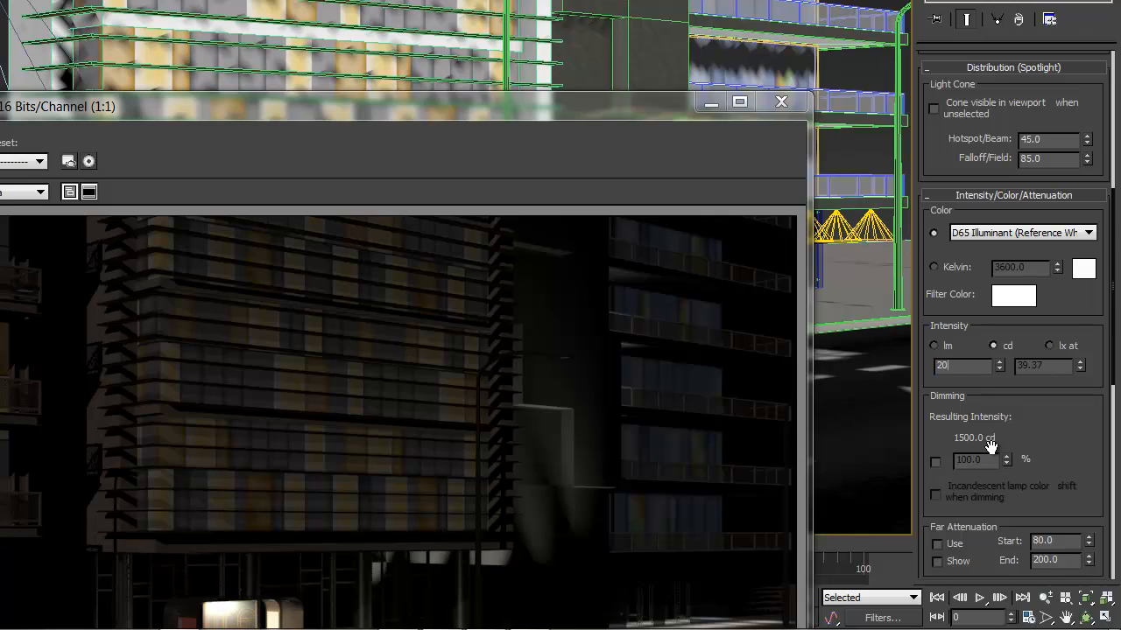
key("Return")
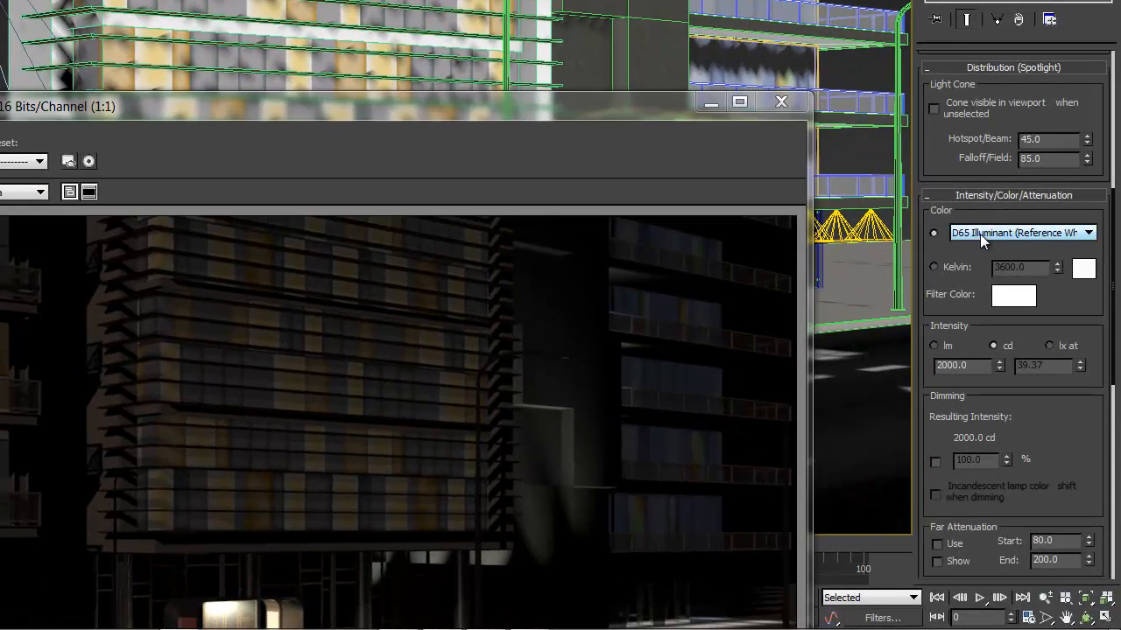
left_click(980, 234)
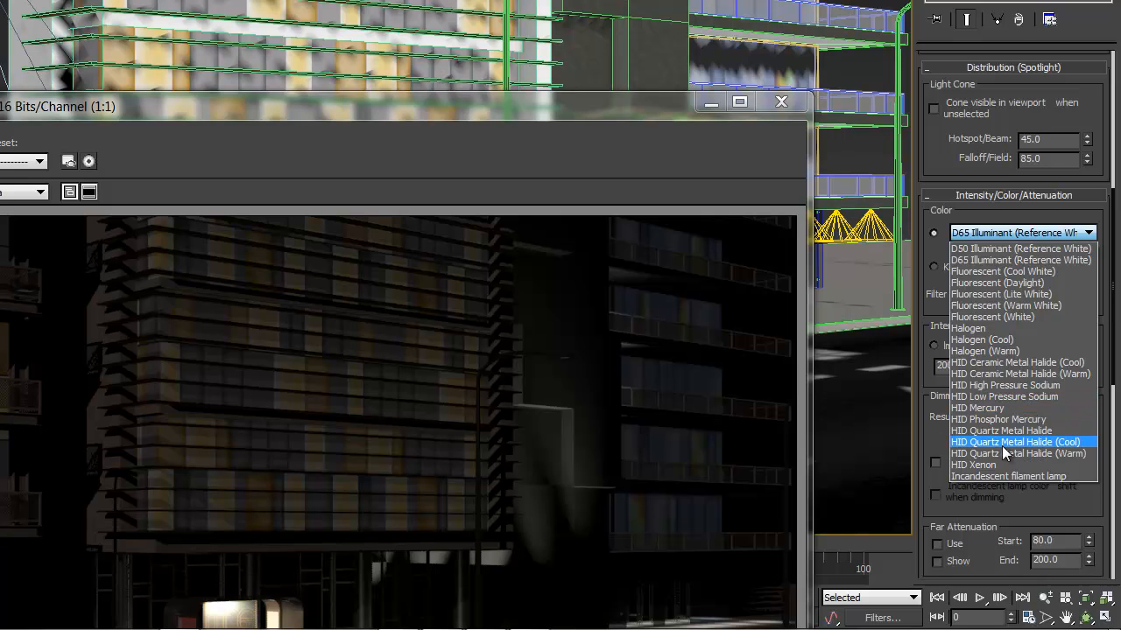
left_click(992, 364)
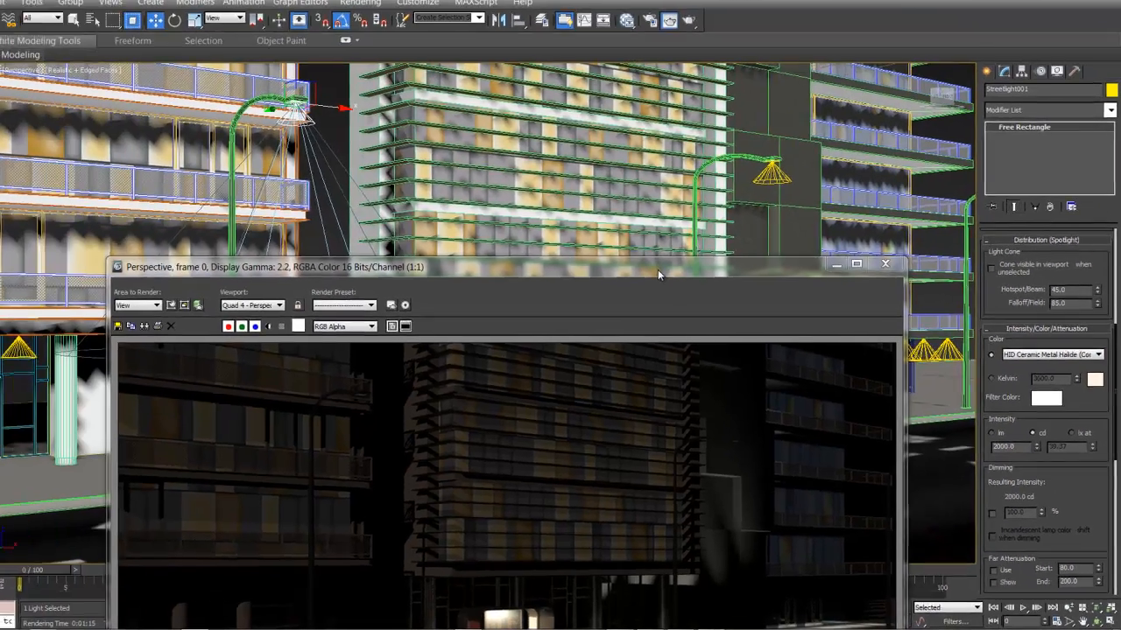
Define a render region covering the left streetlight's lower pole and the sidewalk and road beside it.
left_click_drag(657, 269, 758, 111)
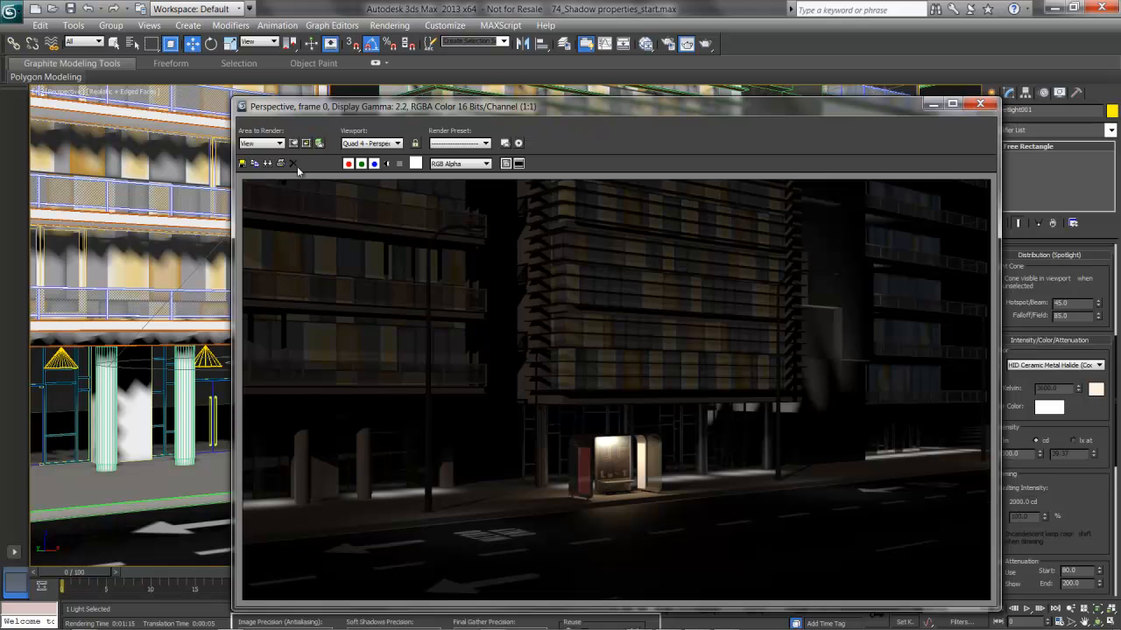
left_click(294, 143)
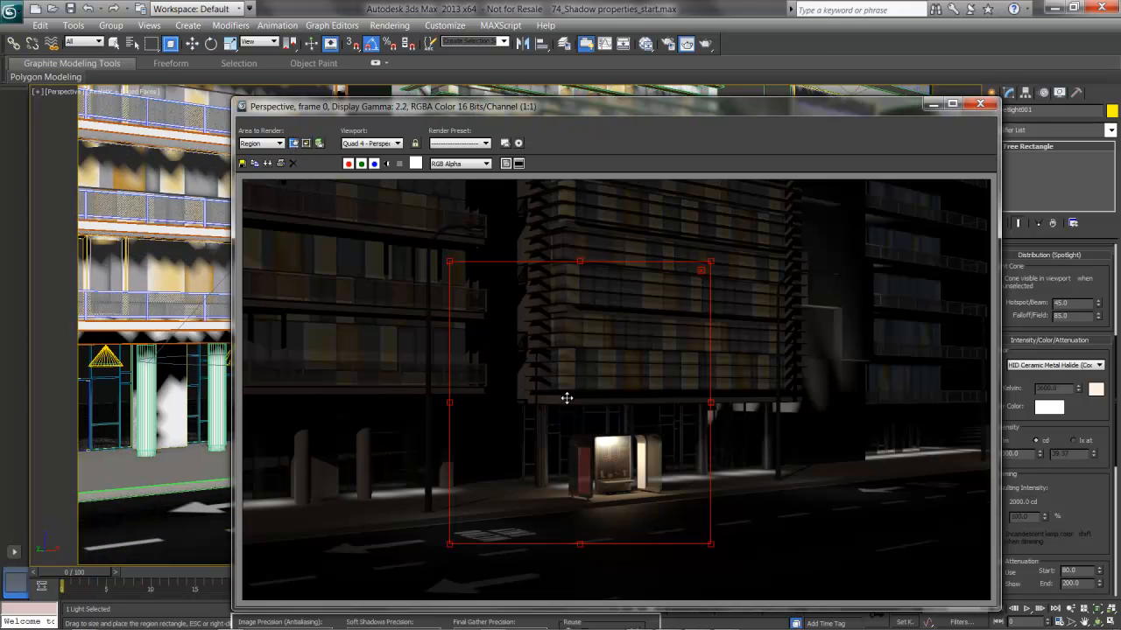
left_click_drag(549, 409, 439, 440)
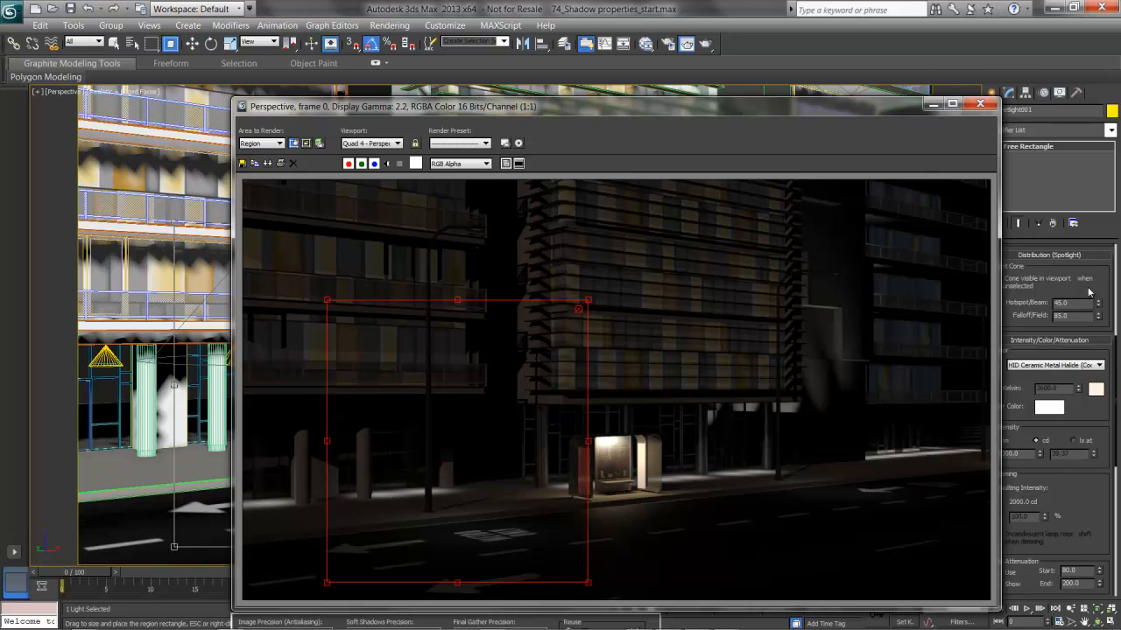
key("Escape")
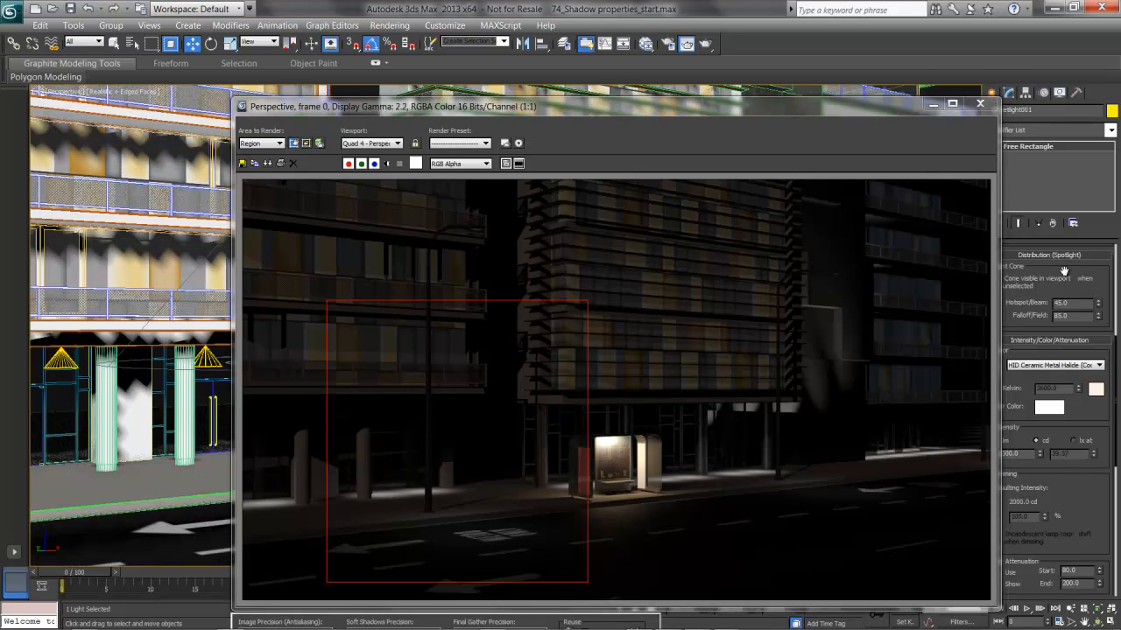
Turn on ray traced shadows for the streetlight, render the region and stop the render process.
scroll(1065, 273, "up", 5)
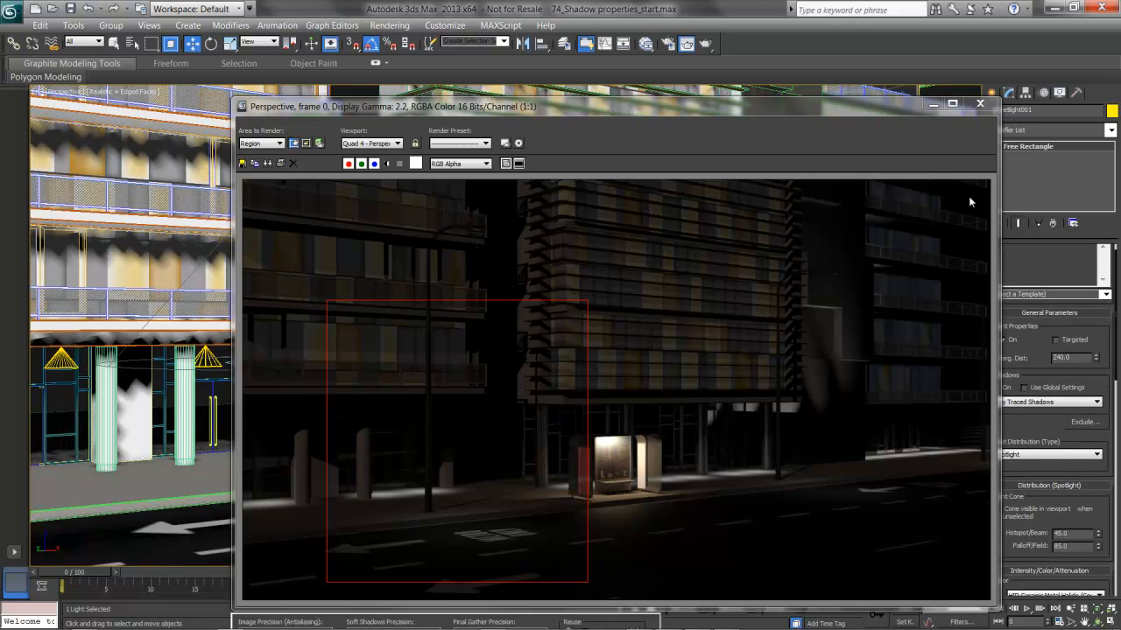
left_click_drag(855, 109, 792, 96)
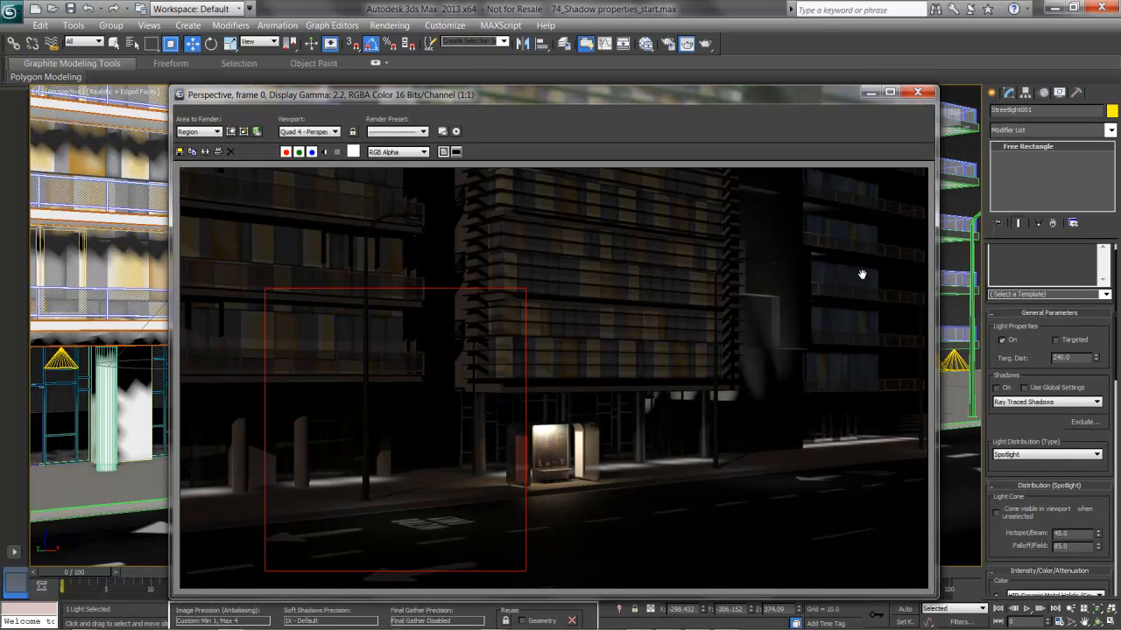
left_click(998, 389)
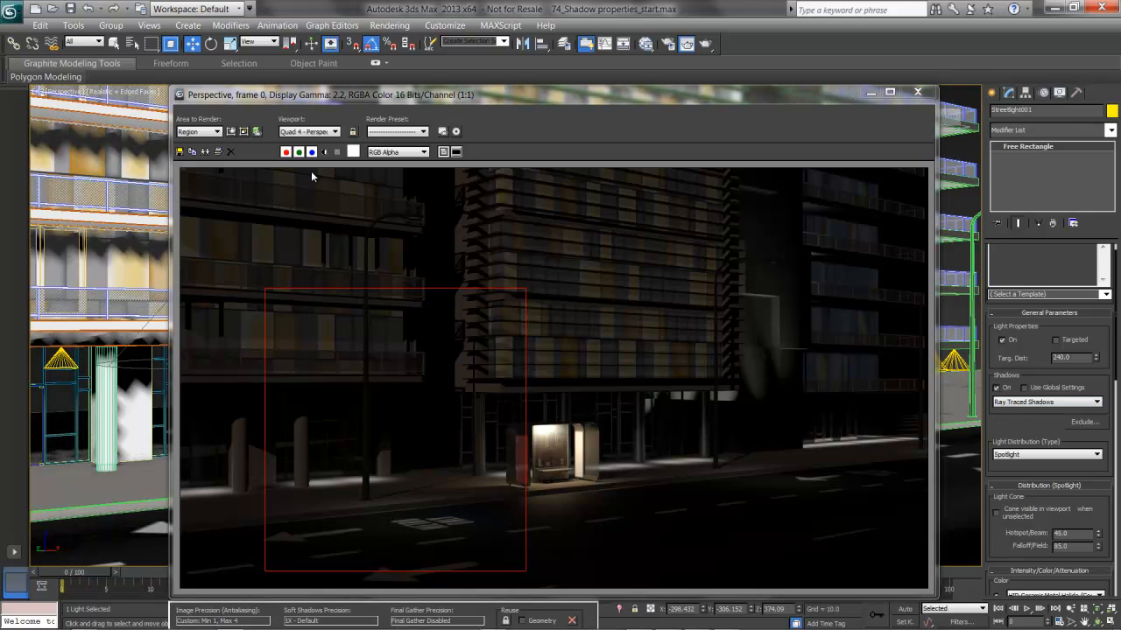
key("shift+q")
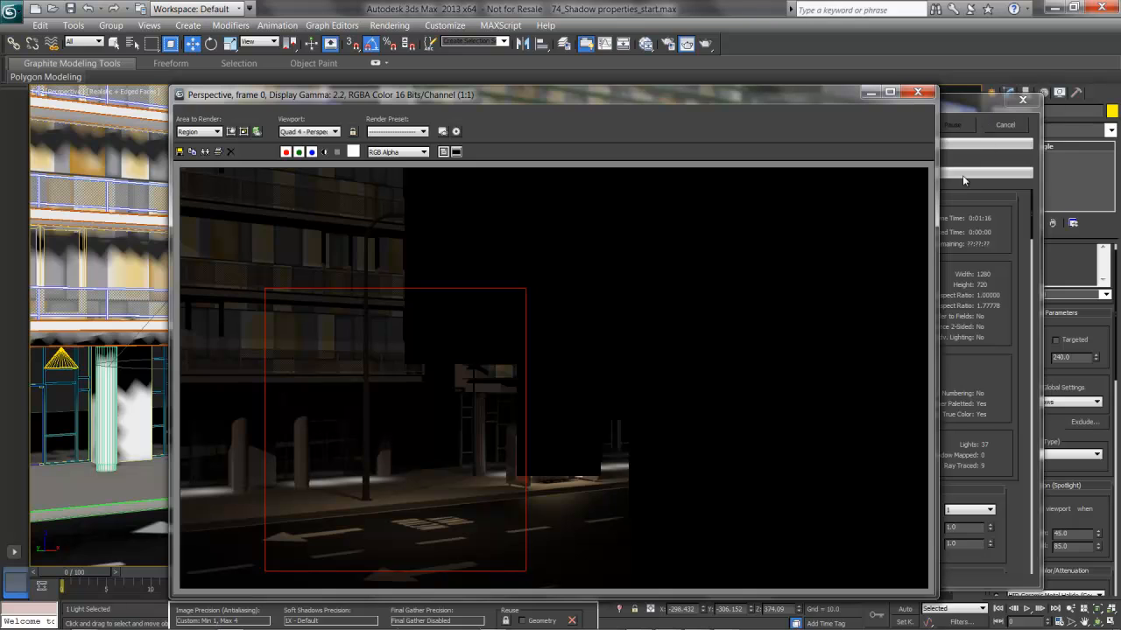
left_click(1005, 125)
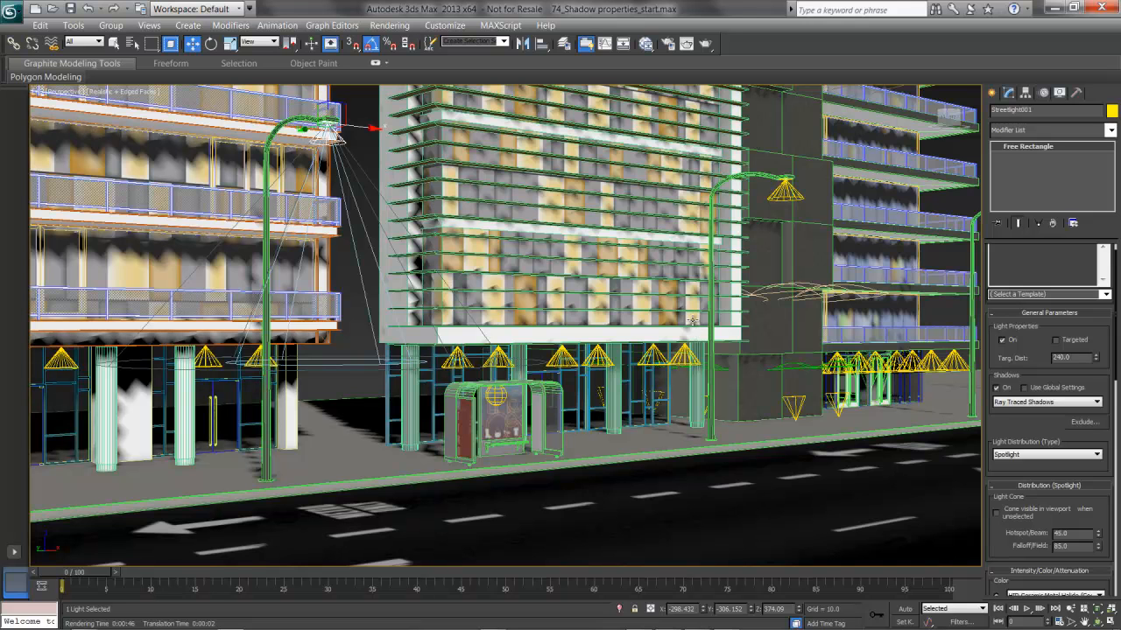
Select the Direct001 light from the scene's object list, with all object types listed, and rename it Sun.
key("h")
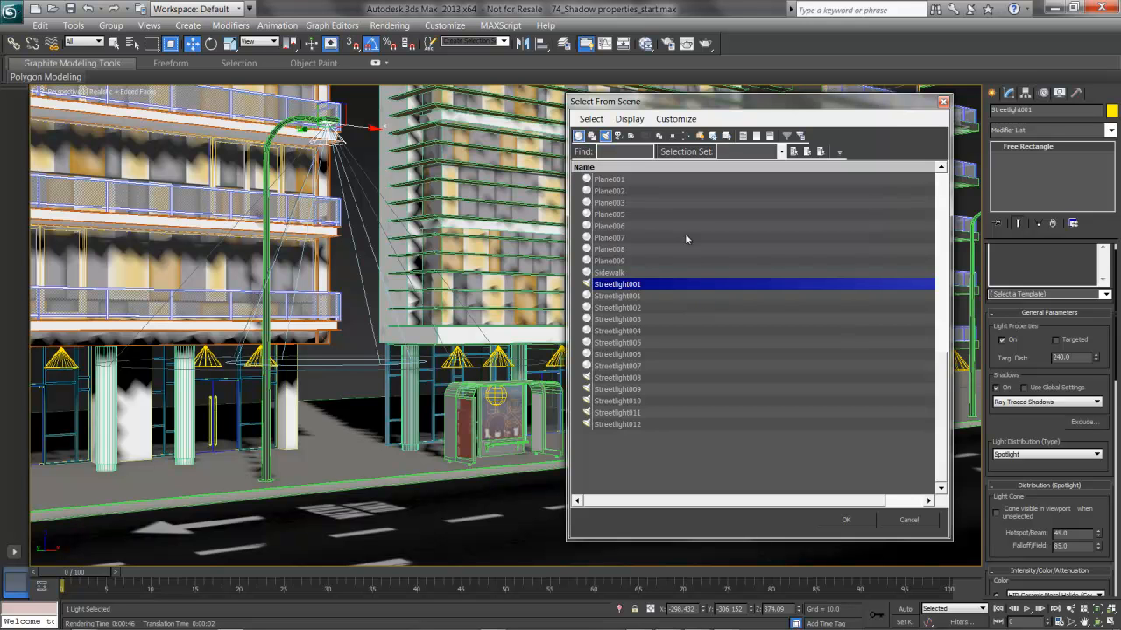
left_click(742, 136)
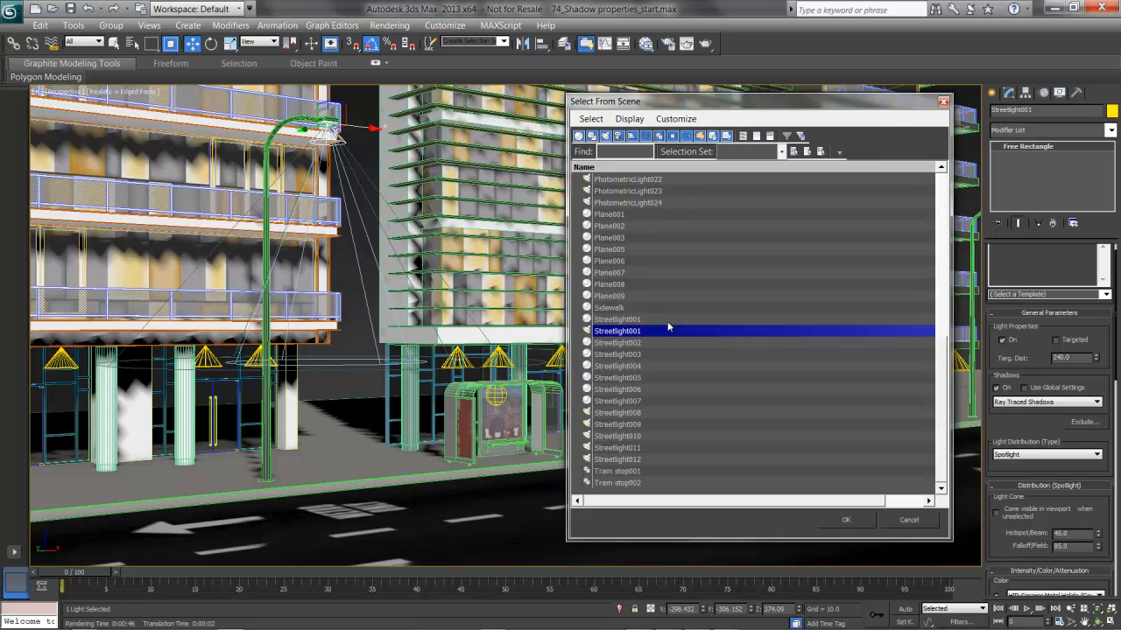
scroll(668, 326, "up", 10)
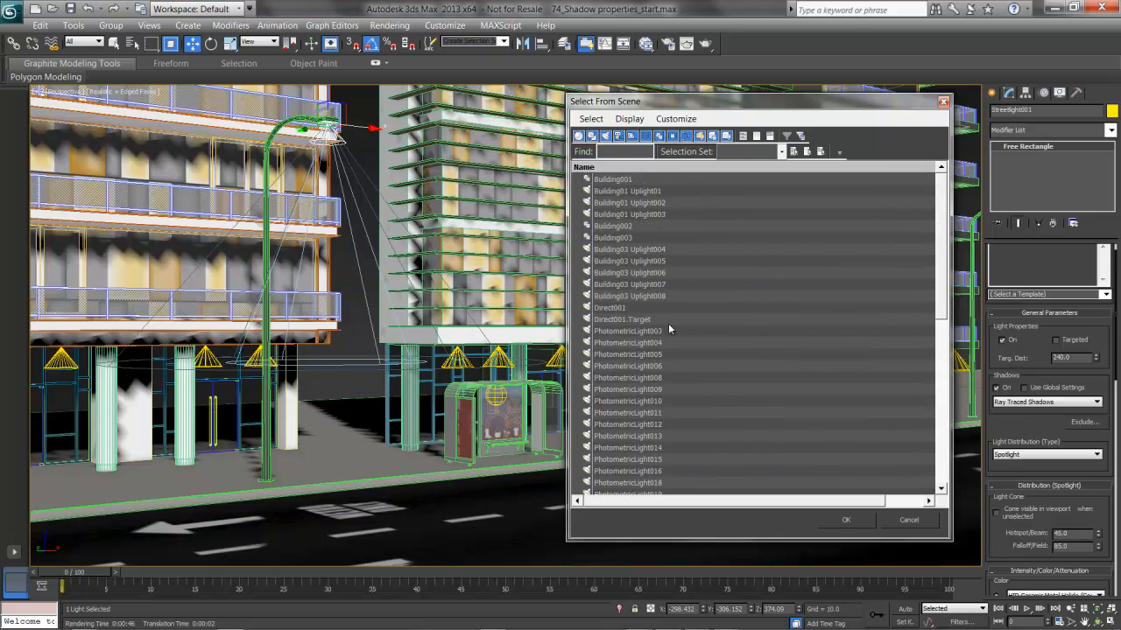
left_click(637, 306)
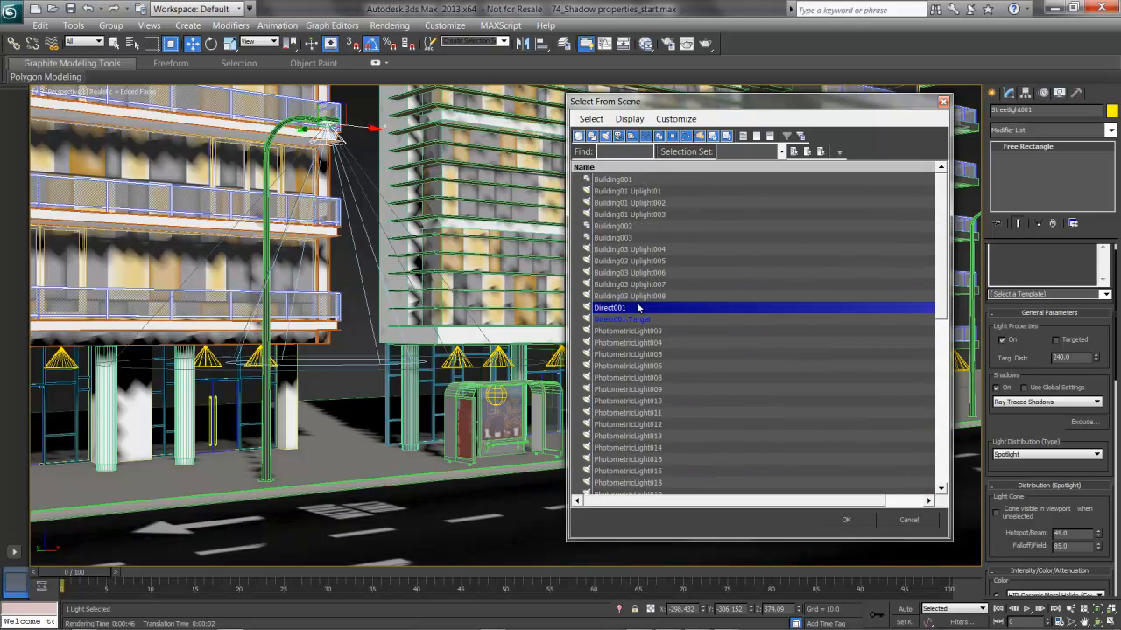
left_click(846, 520)
left_click_drag(1041, 113, 909, 115)
type("Sun")
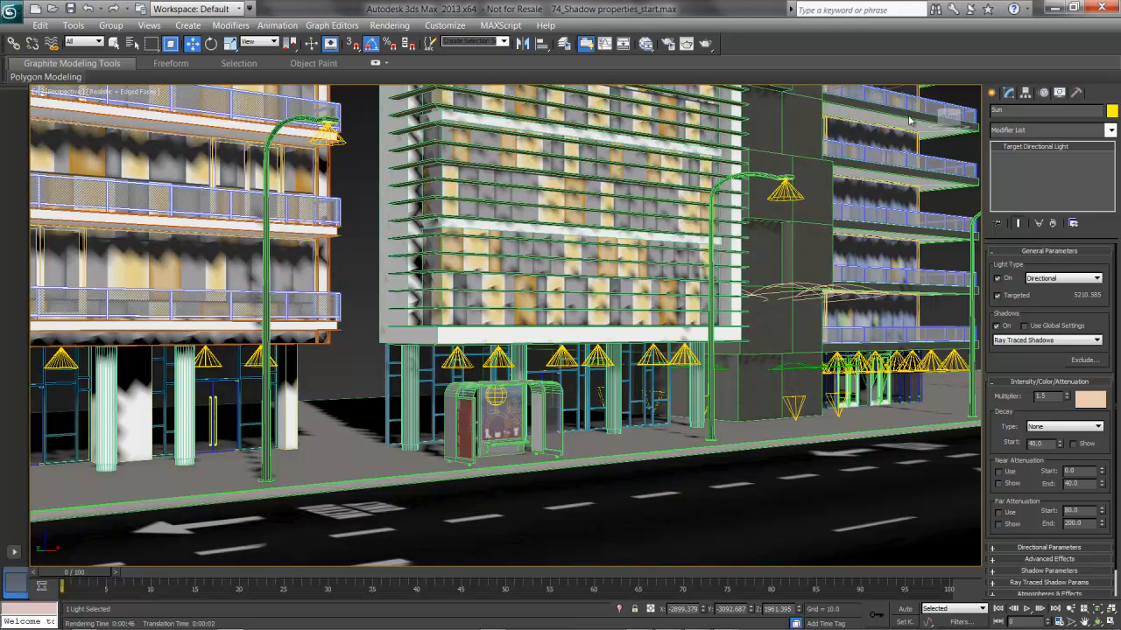
Set the Sun light's object shadow density to 0.75 and render the region.
left_click(1004, 383)
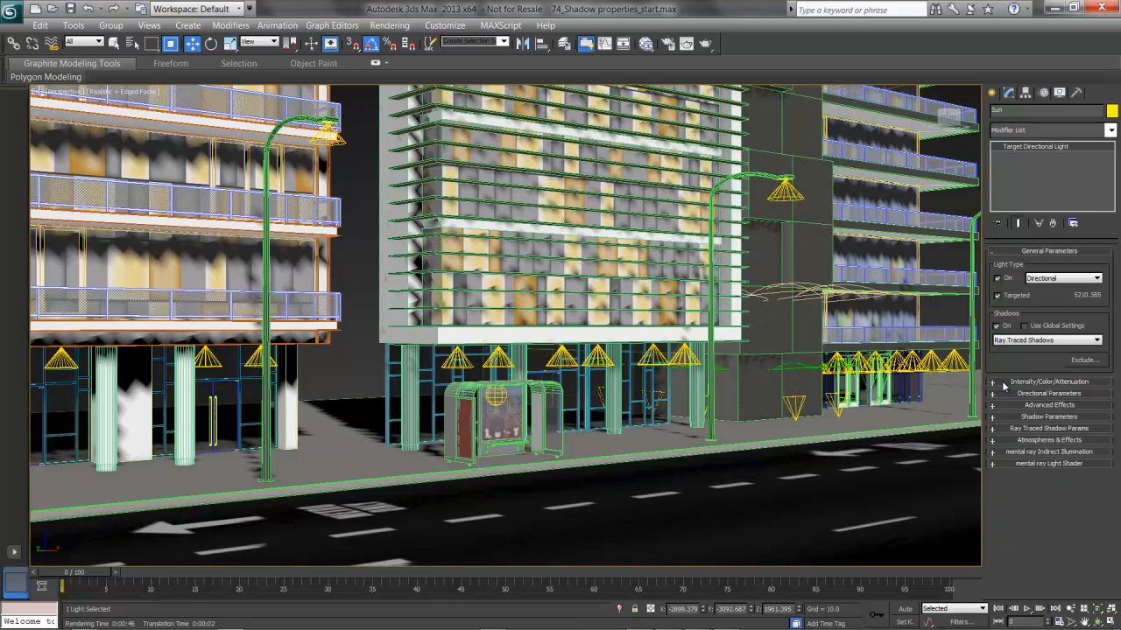
left_click(1000, 418)
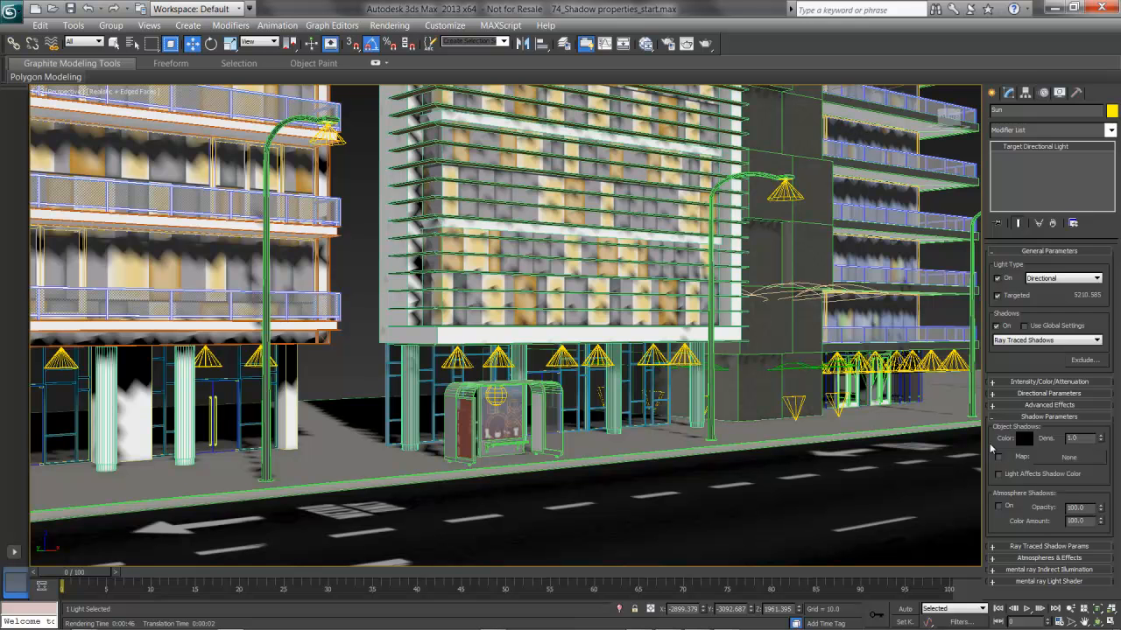
double_click(1078, 437)
type(".75")
key("Return")
left_click(705, 46)
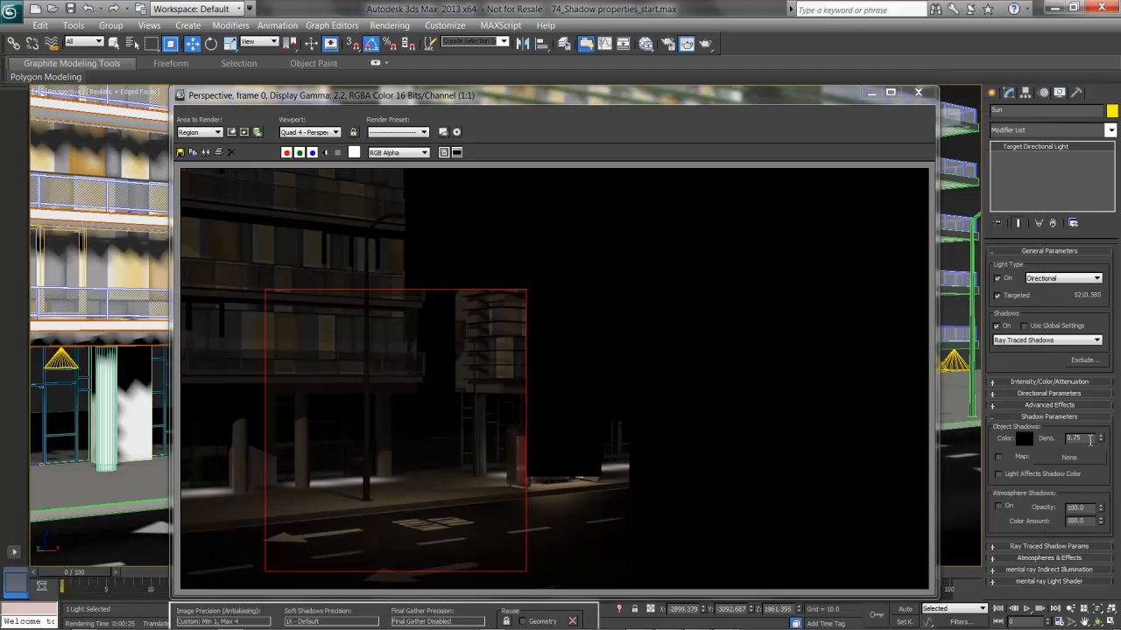
Set the Sun light's object shadow density to 0.85.
left_click_drag(1091, 440, 1065, 436)
type(".85")
key("Return")
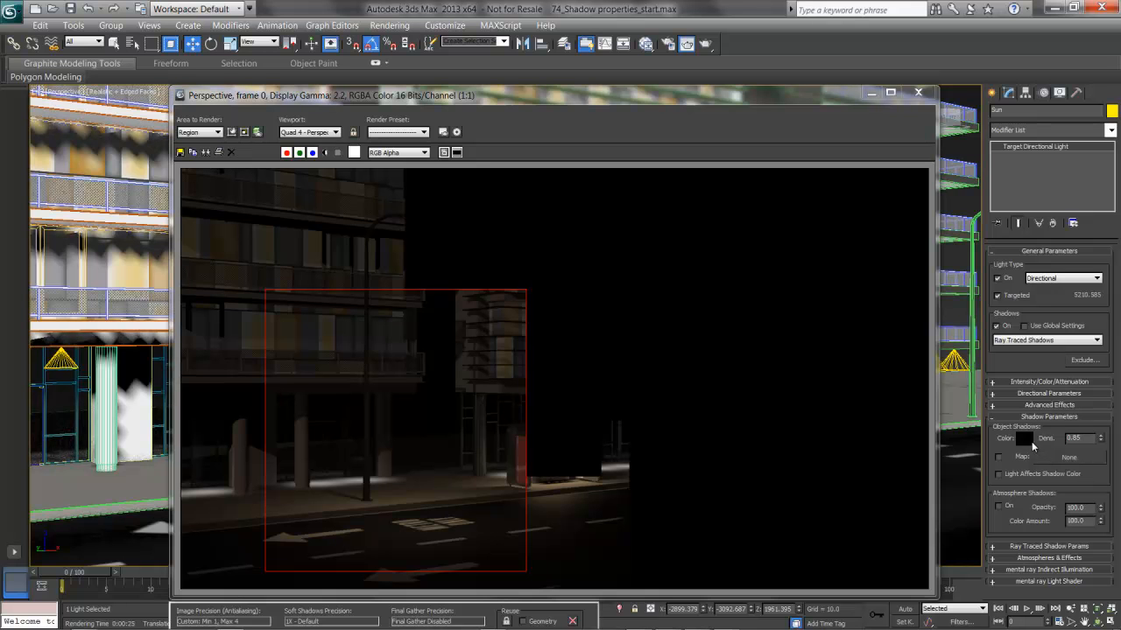
Set the Sun light's object shadow color to a near-black blue with hue 170, saturation 165 and value 2.
left_click(1024, 437)
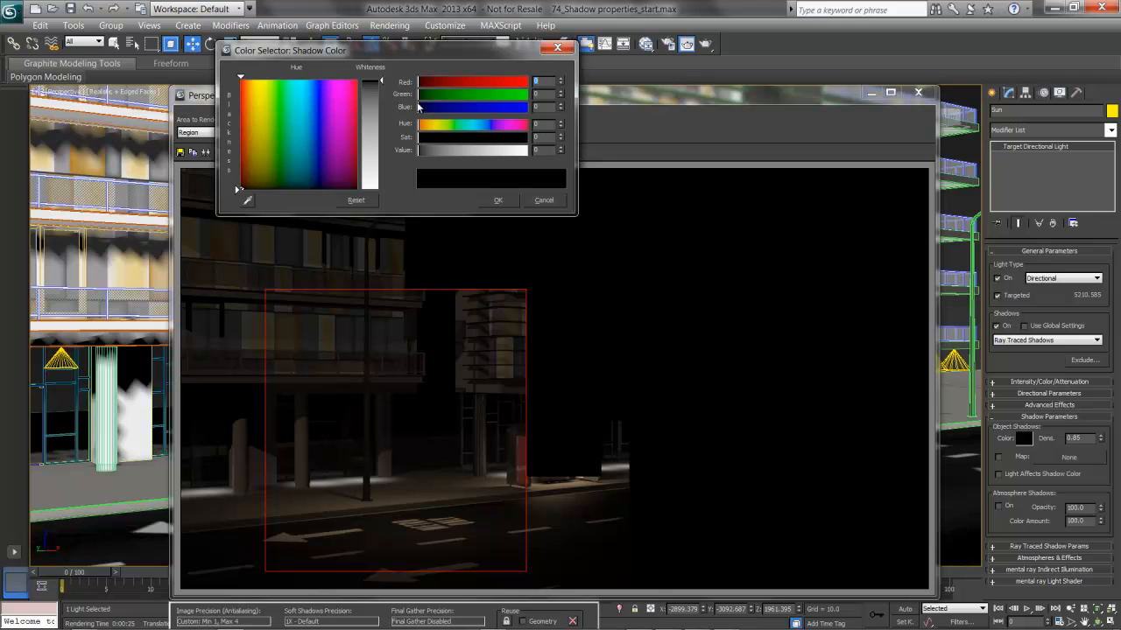
left_click_drag(419, 107, 425, 111)
left_click(489, 139)
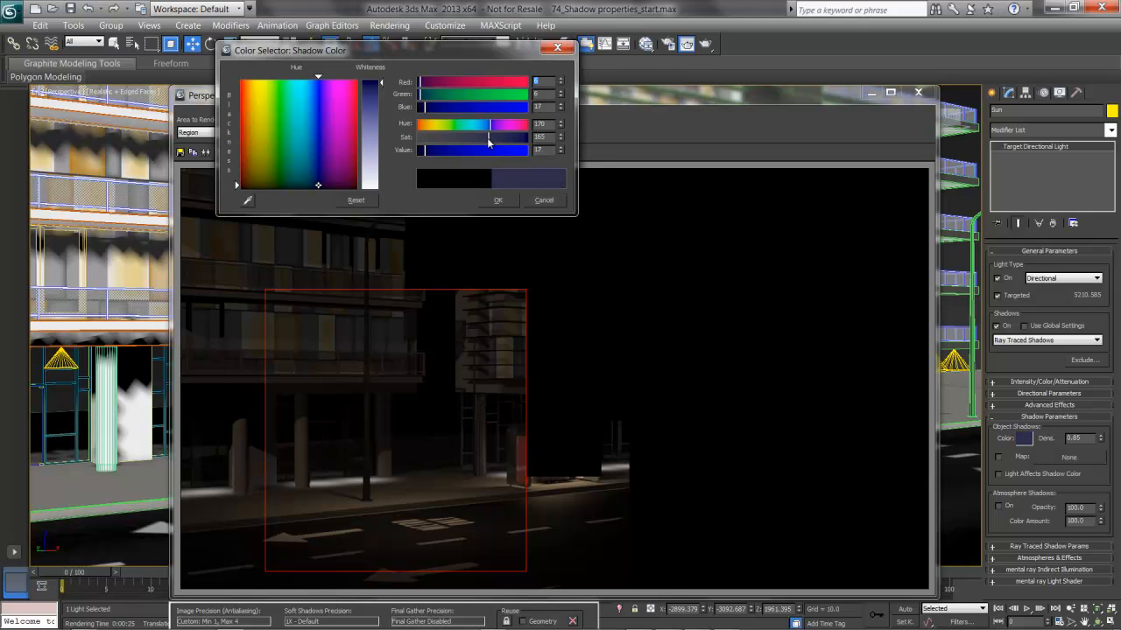
left_click_drag(479, 153, 420, 157)
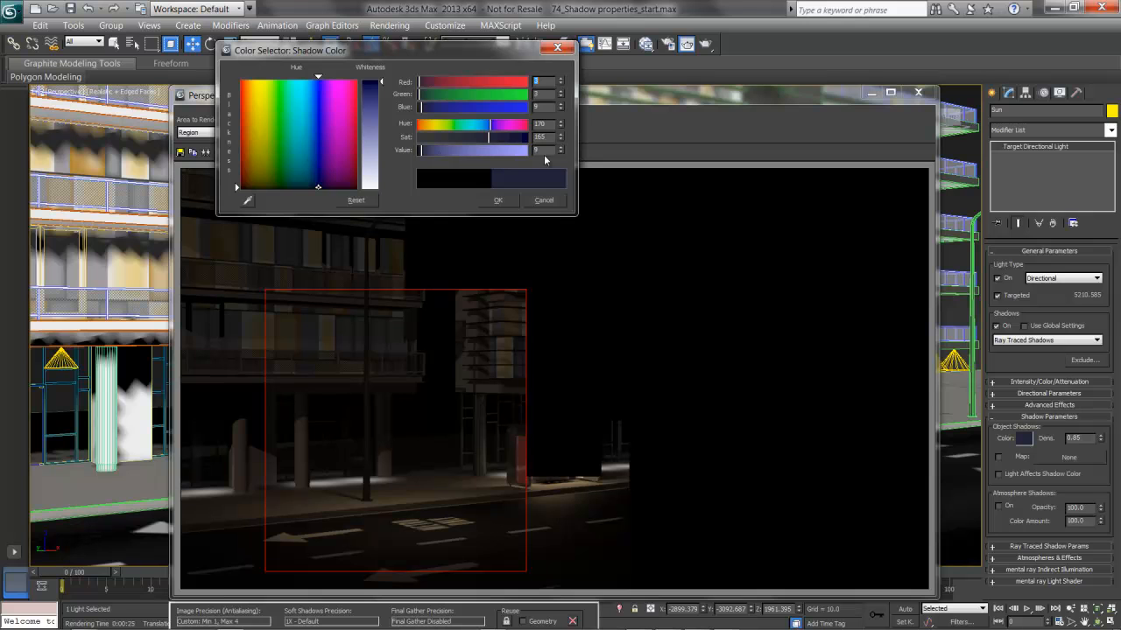
left_click_drag(561, 151, 561, 150)
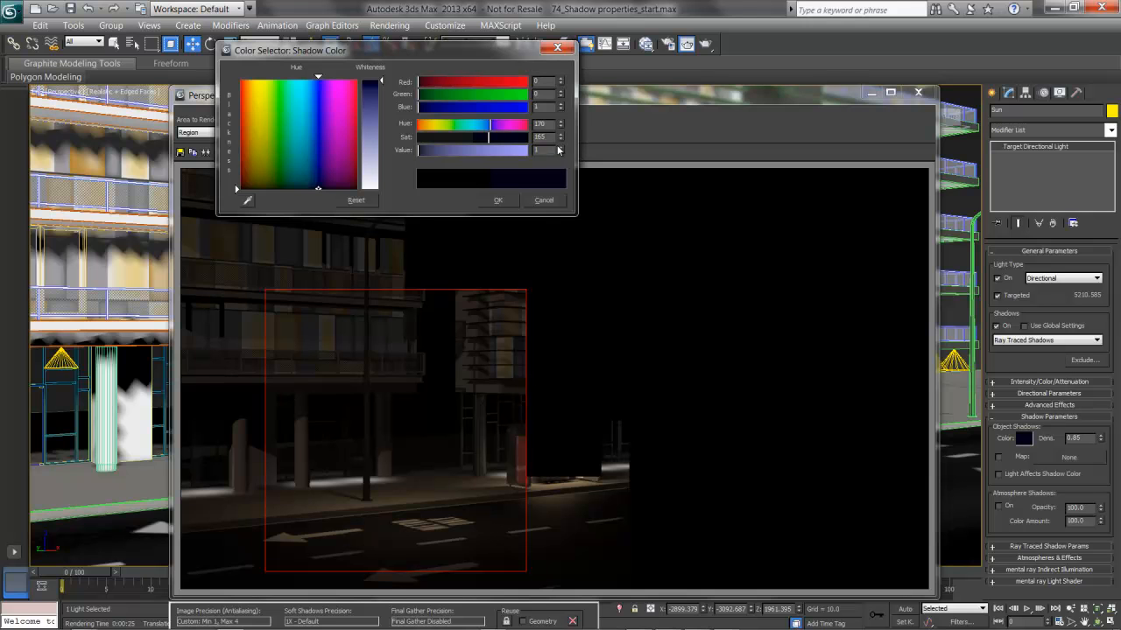
left_click(560, 147)
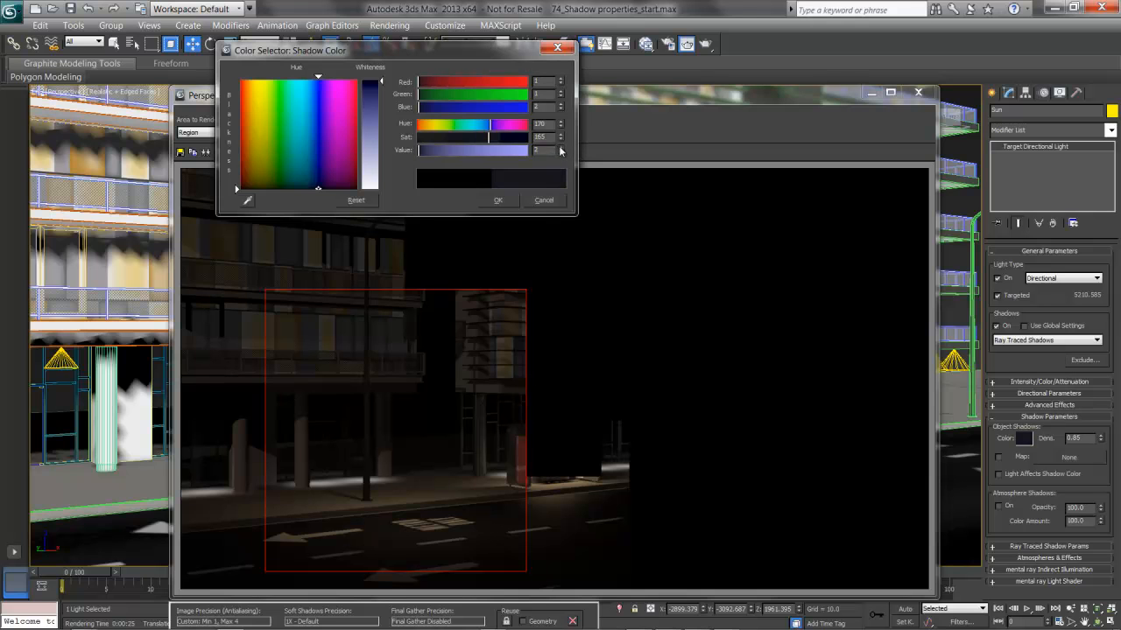
left_click(496, 202)
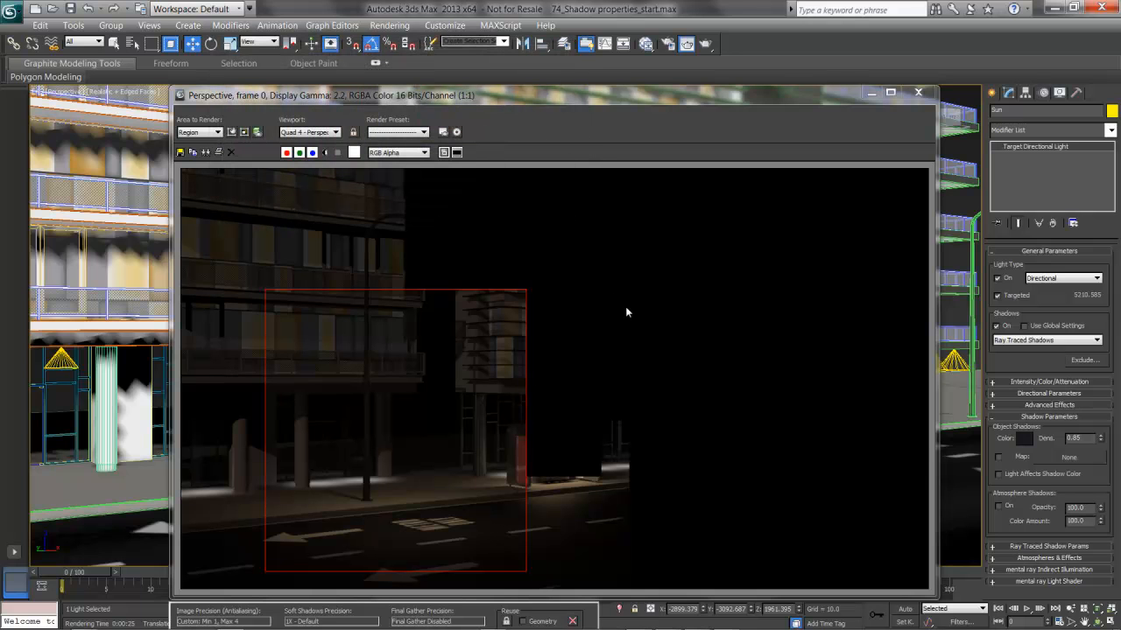
Render the region with the new shadow color and expand the Sun light's ray traced shadow parameters.
key("F9")
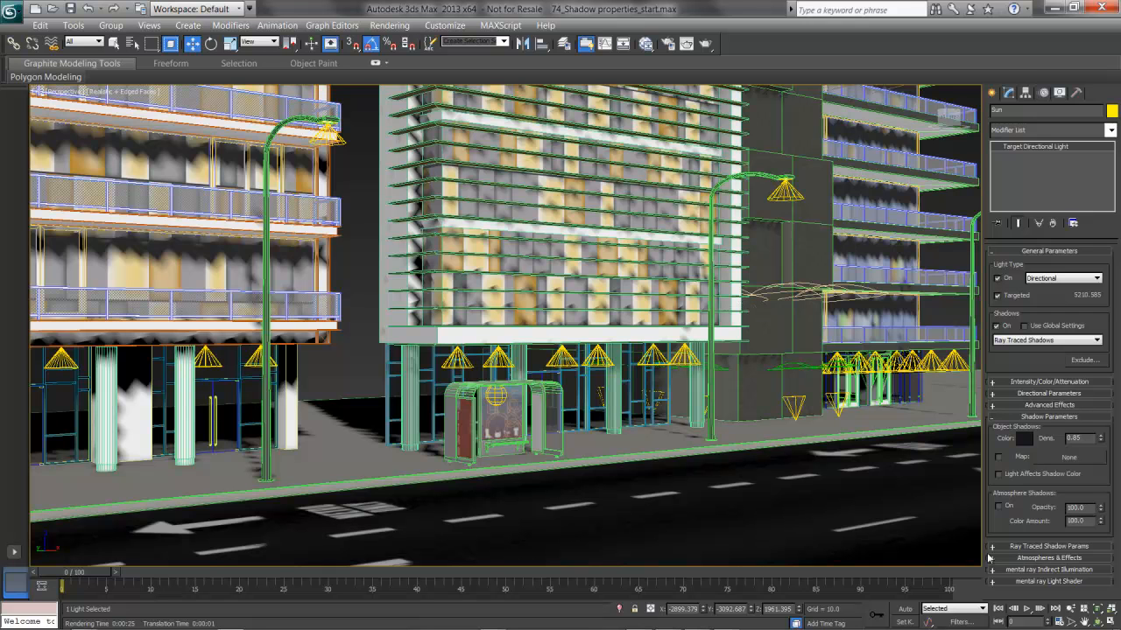
left_click(1033, 546)
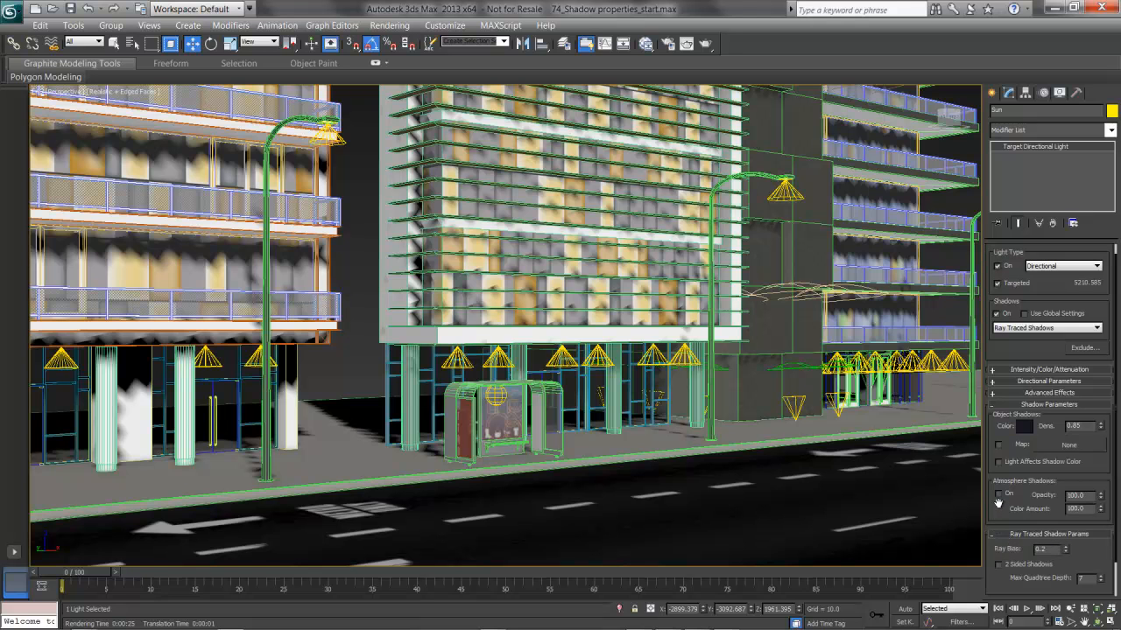
scroll(998, 501, "down", 2)
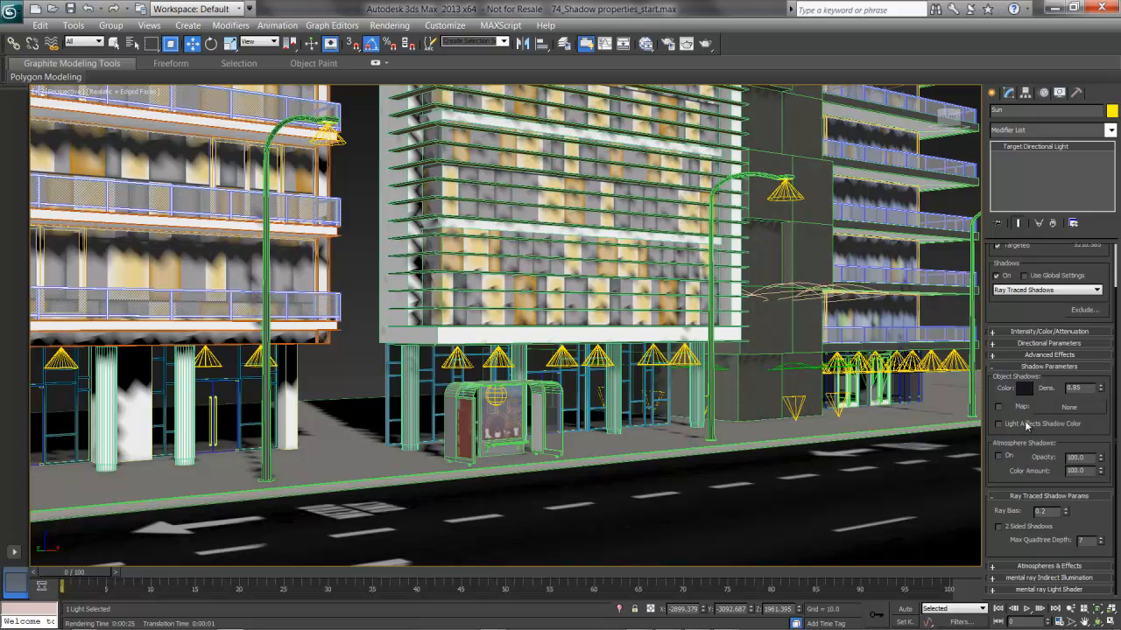
Select the Building03 Uplight008 spotlight at the base of the dark wall and set its shadow type to Shadow Map.
left_click(792, 410)
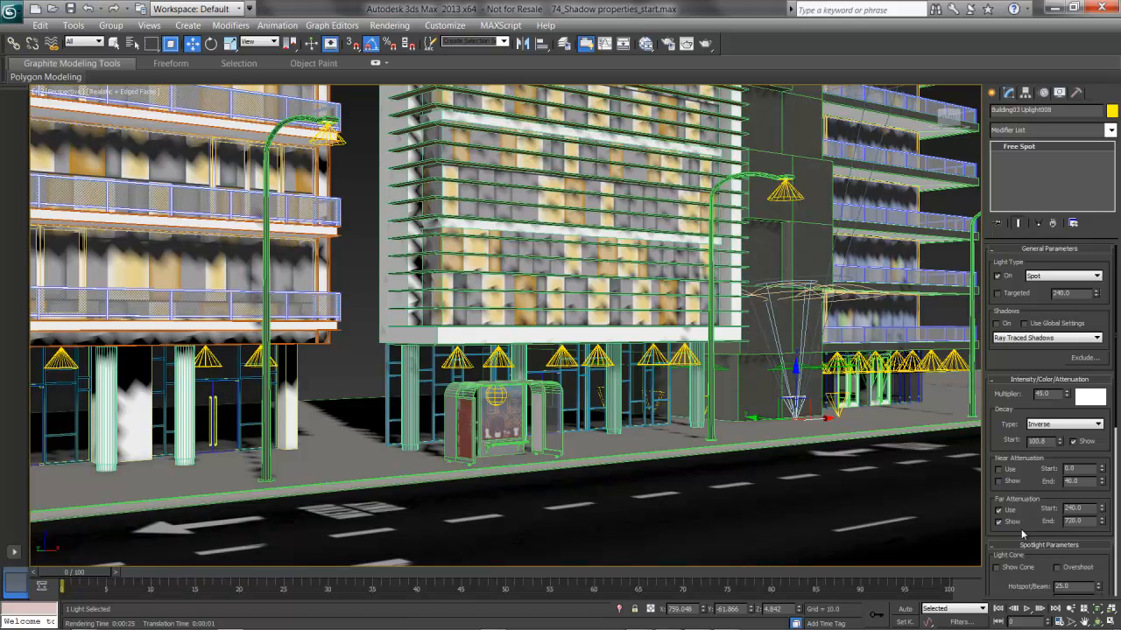
left_click(1038, 338)
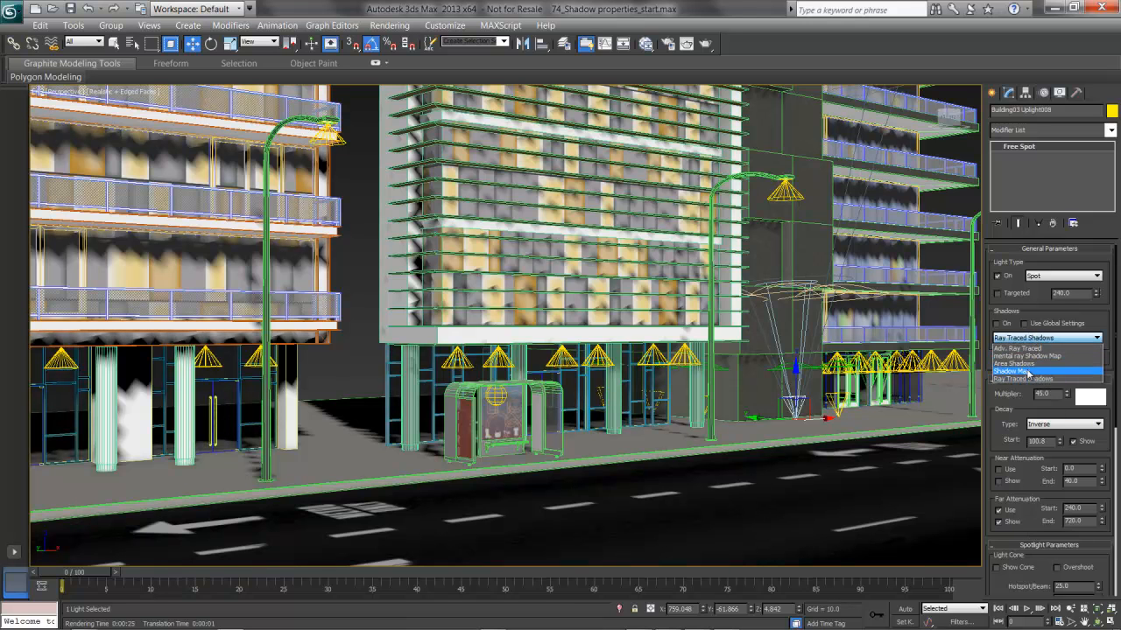
left_click(1029, 373)
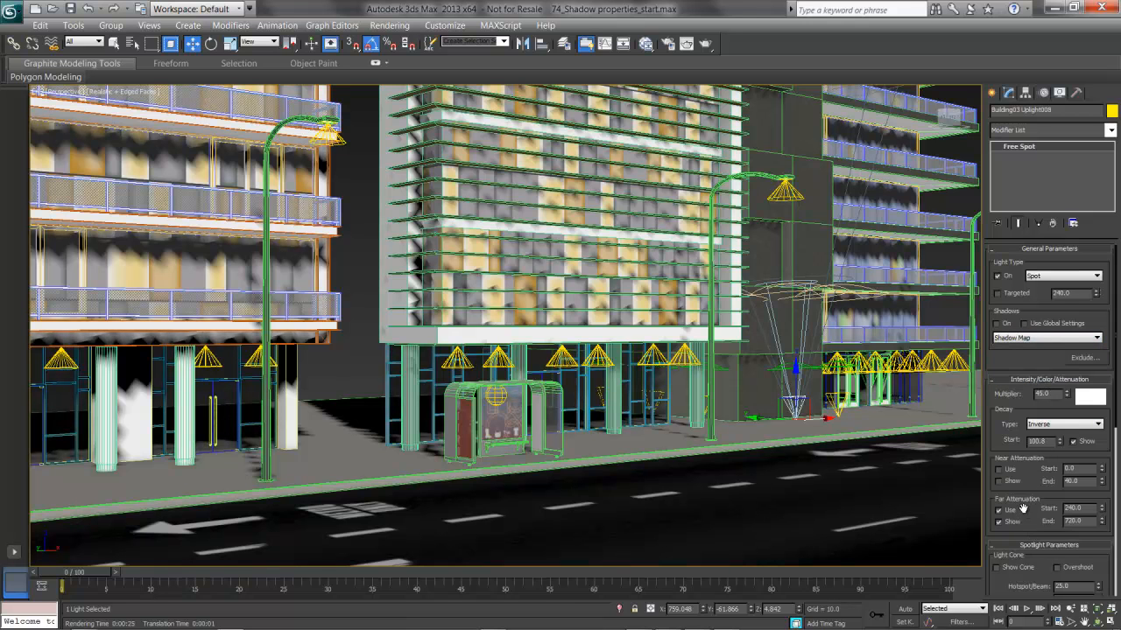
Set the uplight's object shadow density to 0.9 and expand its shadow map parameters.
left_click_drag(1029, 534, 1048, 202)
left_click(1031, 348)
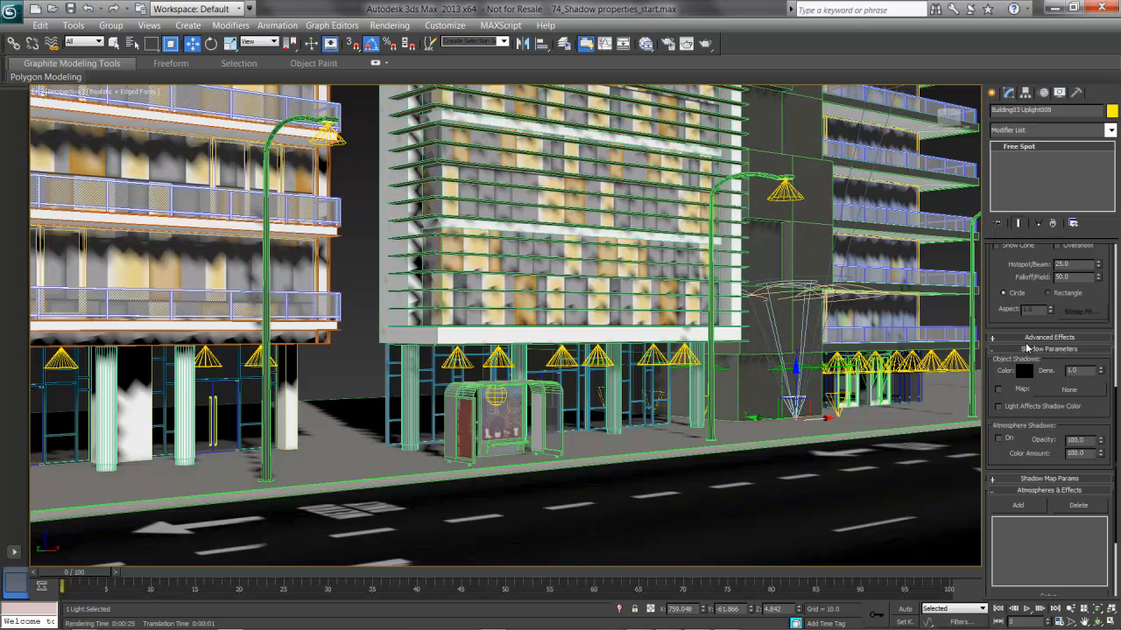
left_click_drag(1094, 373, 1032, 372)
left_click(1033, 479)
left_click_drag(1026, 458, 1026, 352)
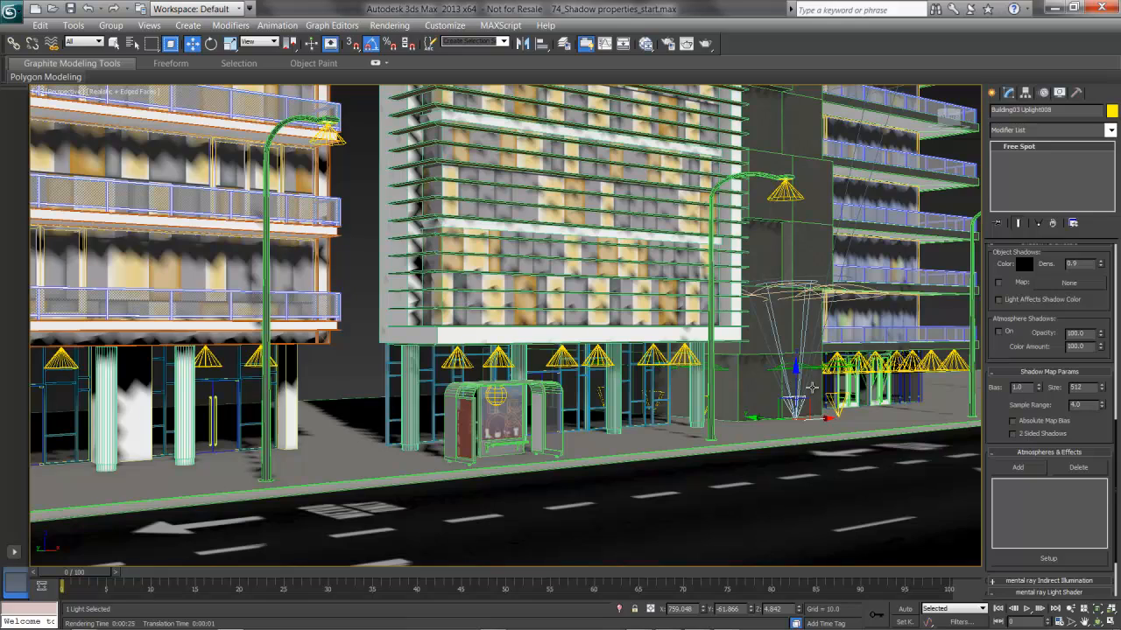
Frame the wall above the uplight closely and render a region around it with the uplight's shadows on.
middle_click_drag(825, 380, 744, 388)
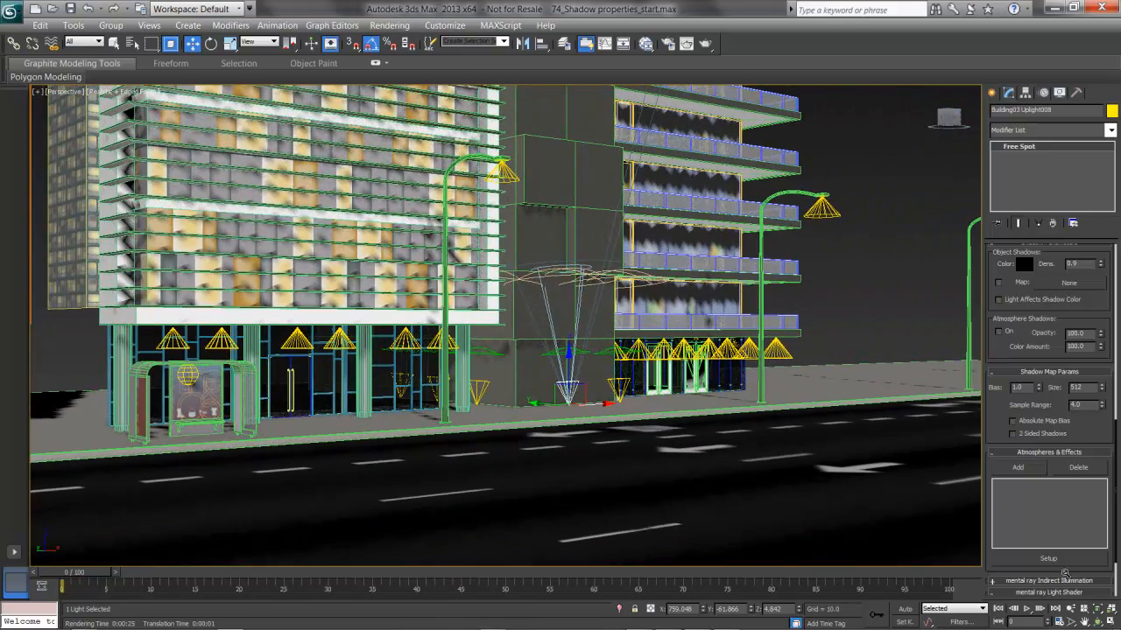
left_click(1071, 608)
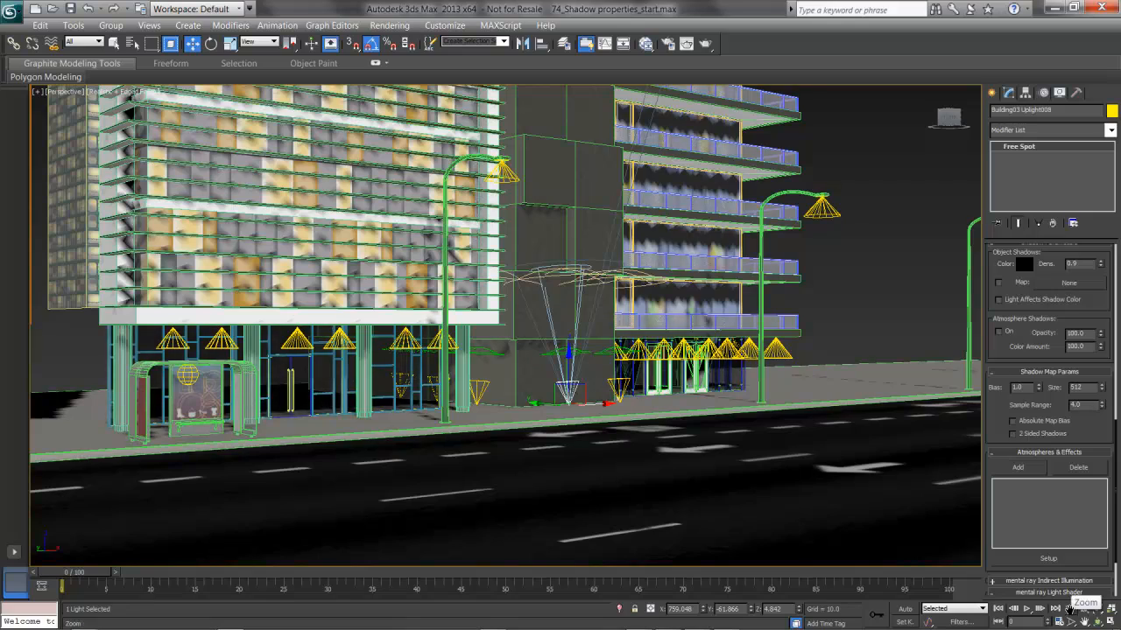
left_click_drag(699, 449, 621, 372)
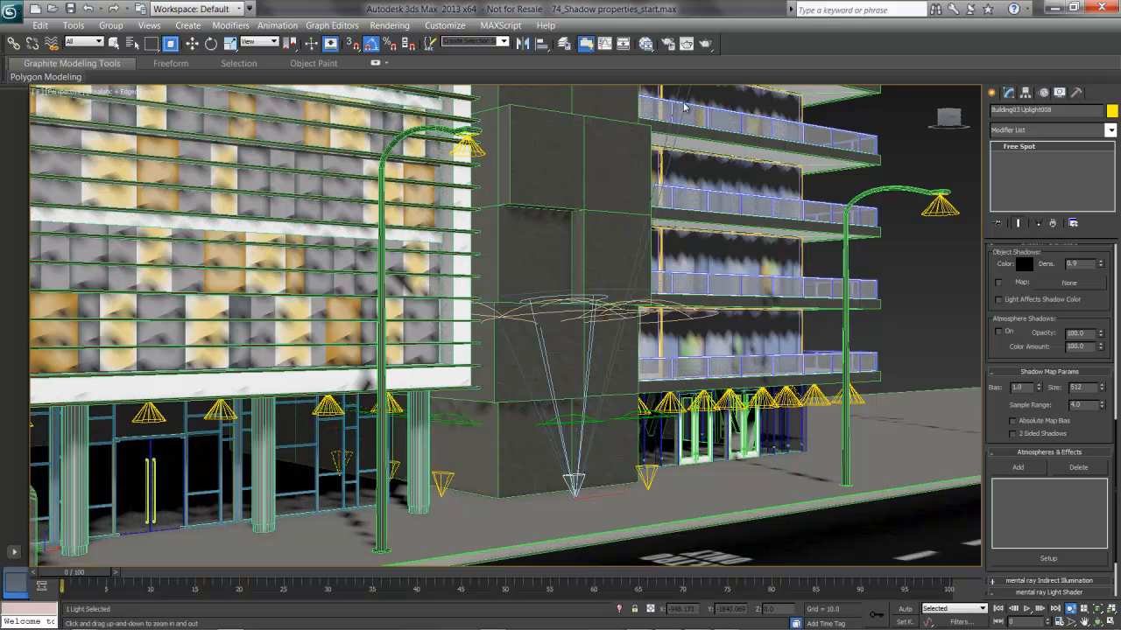
left_click(687, 46)
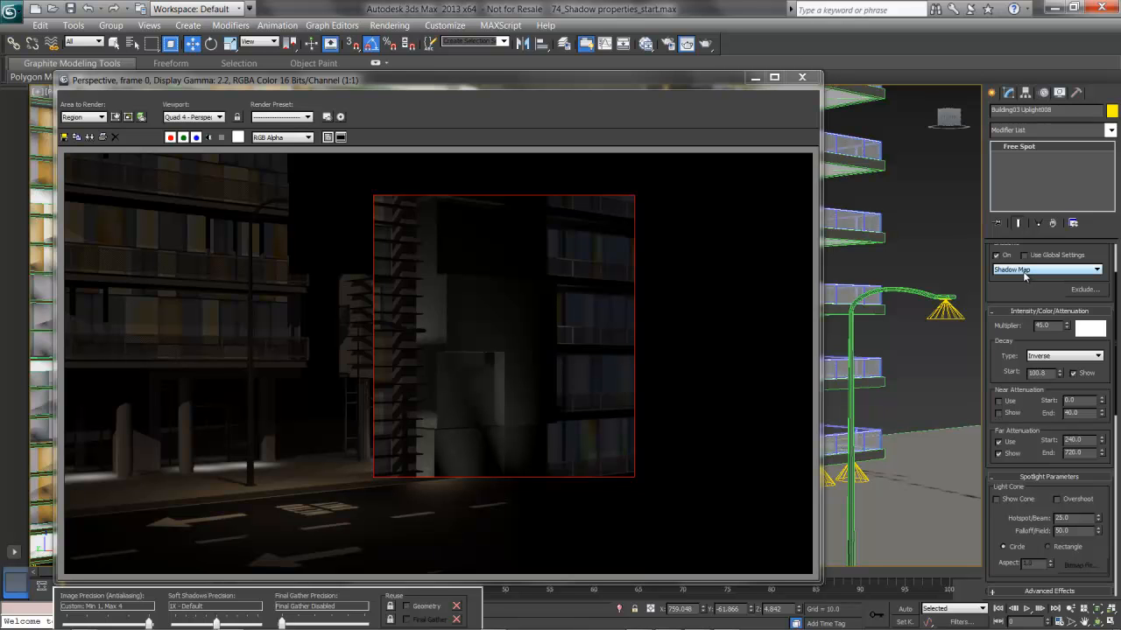
Set the uplight's shadow map size to 1024 and its bias to 0.2.
left_click_drag(991, 522, 1013, 222)
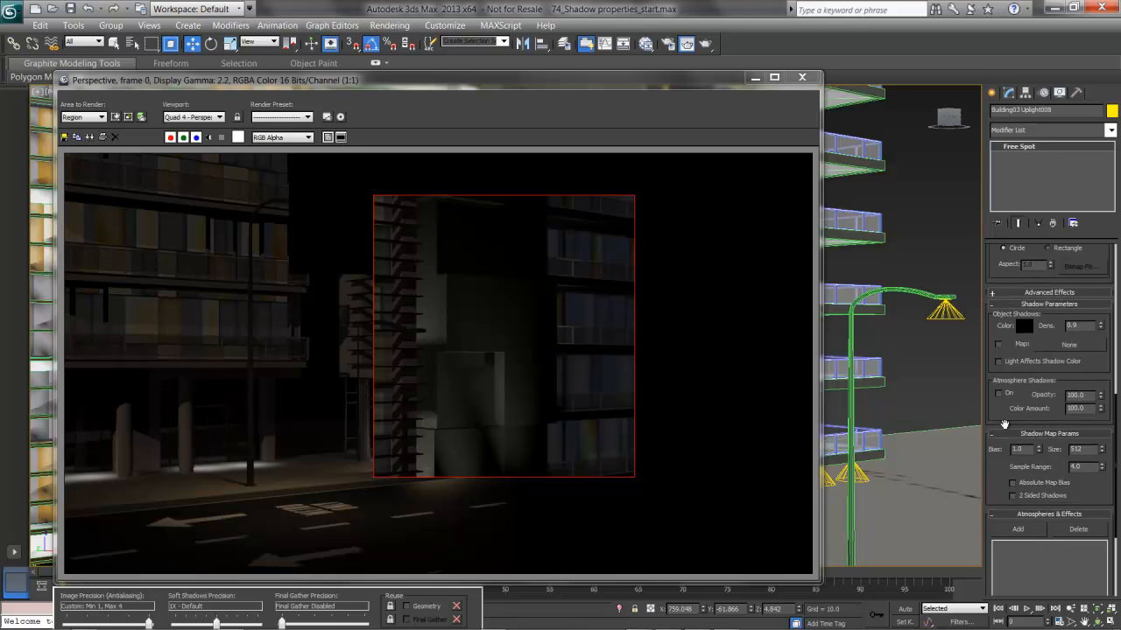
left_click_drag(1004, 425, 1002, 324)
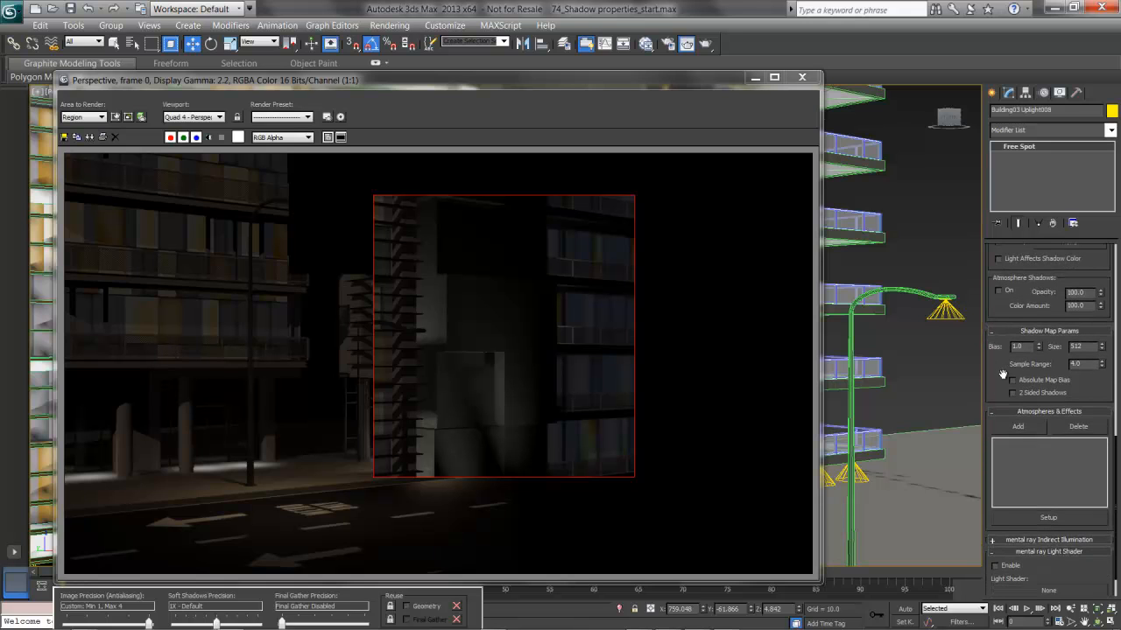
double_click(1085, 347)
type("1024")
double_click(1025, 347)
Render a reduced region around the lower part of the uplit wall, and render again with the region enlarged over the whole wall.
left_click(114, 117)
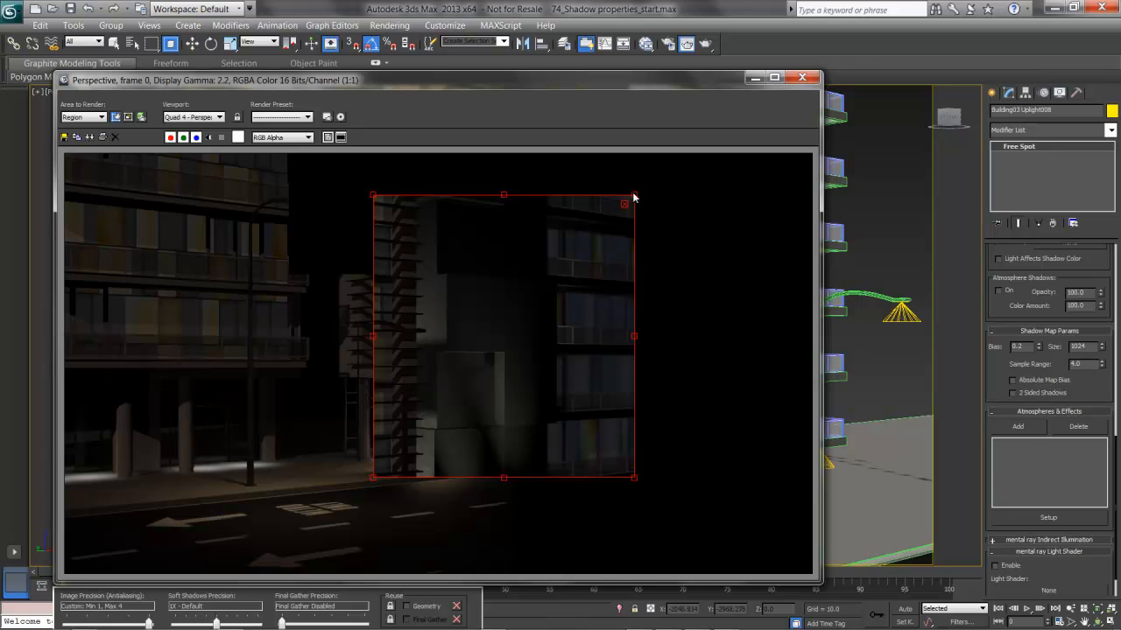
left_click_drag(634, 194, 488, 339)
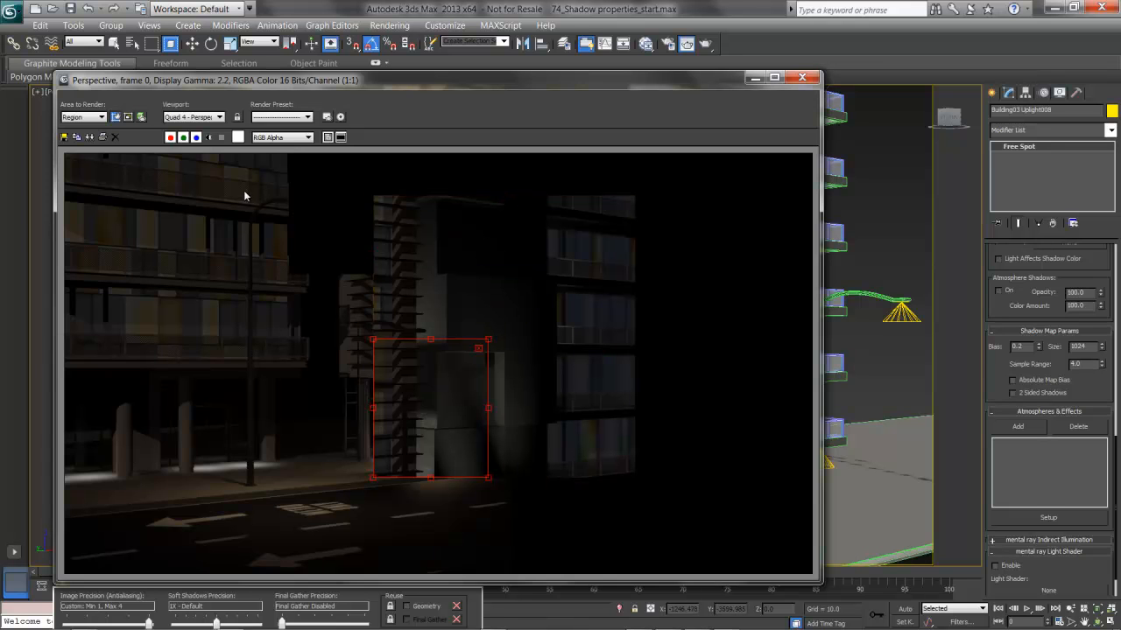
left_click(706, 44)
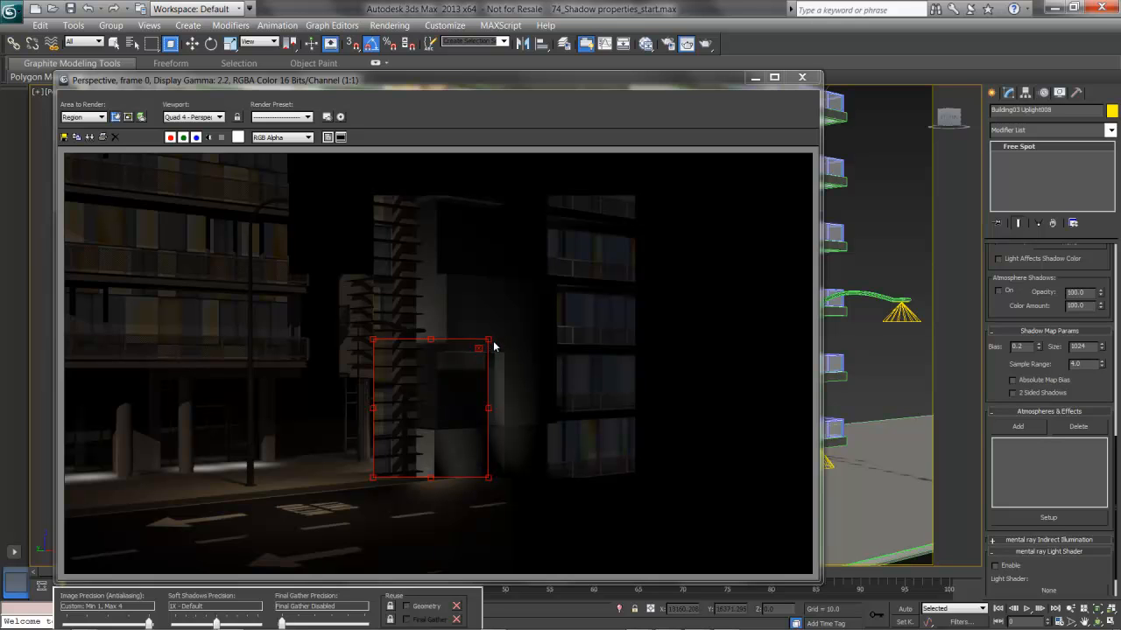
left_click_drag(487, 339, 598, 184)
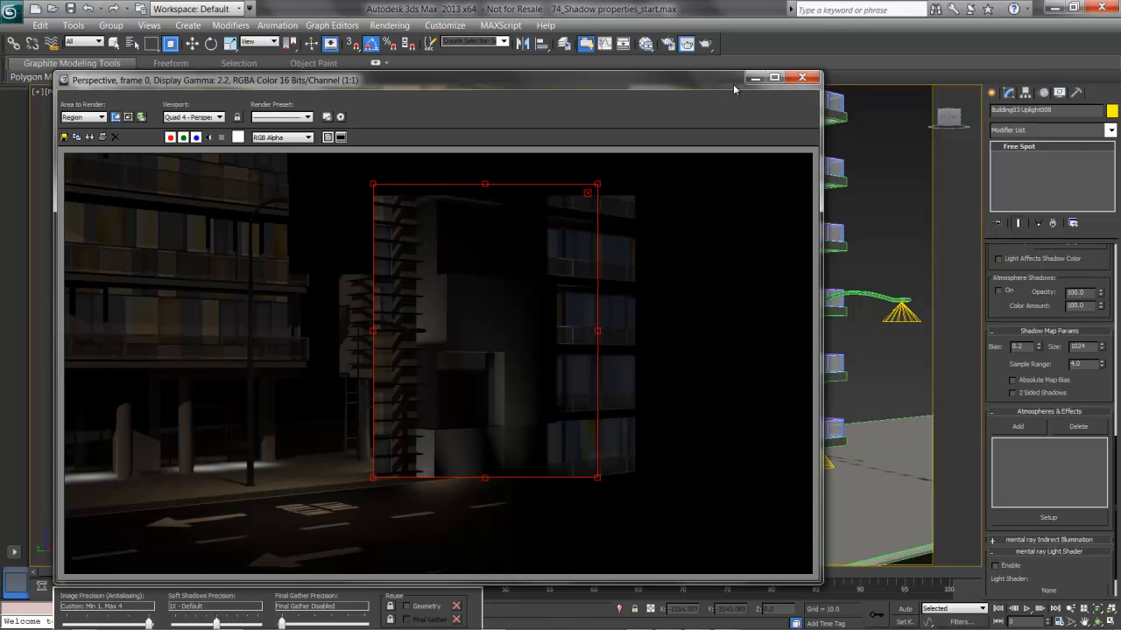
left_click(708, 44)
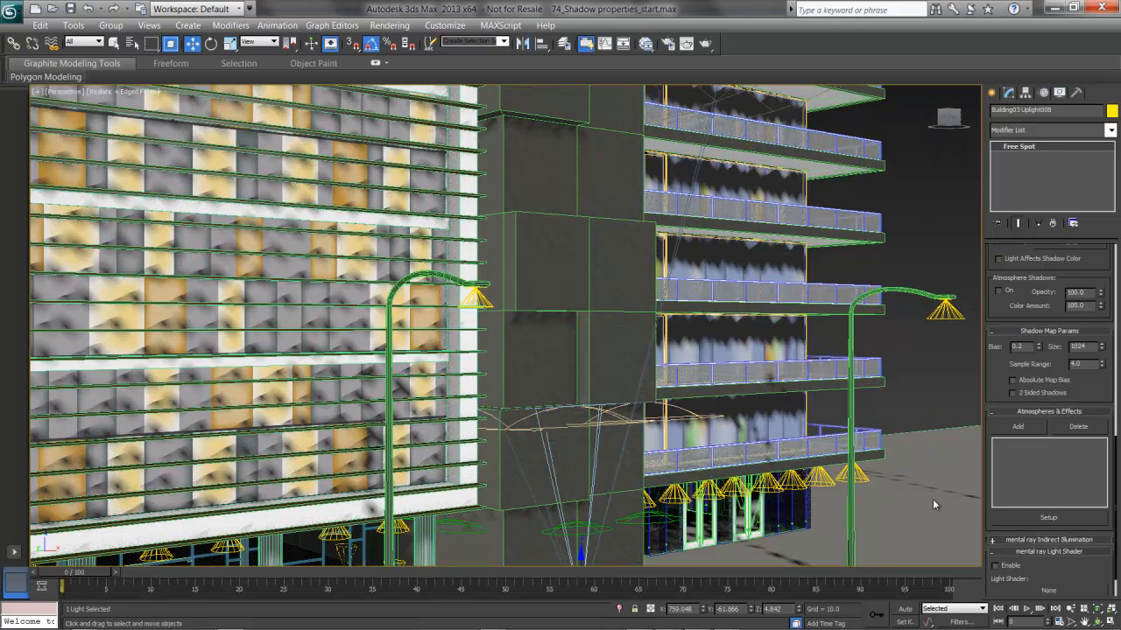
Zoom out to frame the street's buildings and streetlights and start a production render.
left_click(1070, 607)
left_click_drag(775, 461, 771, 464)
scroll(773, 464, "down", 6)
middle_click_drag(774, 465, 817, 429)
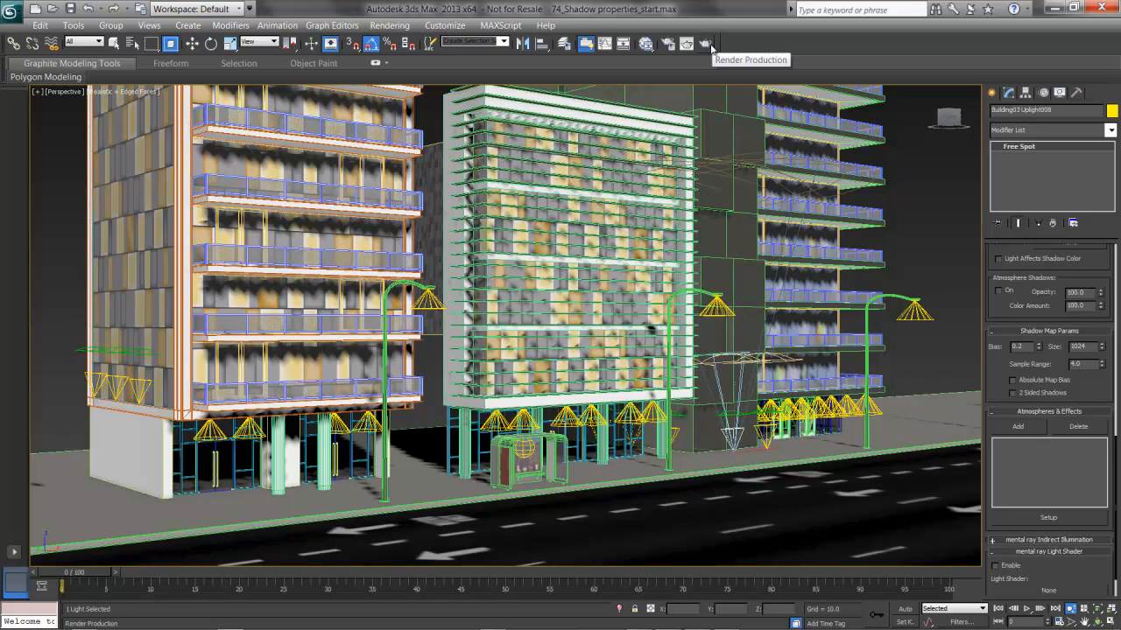
left_click(707, 44)
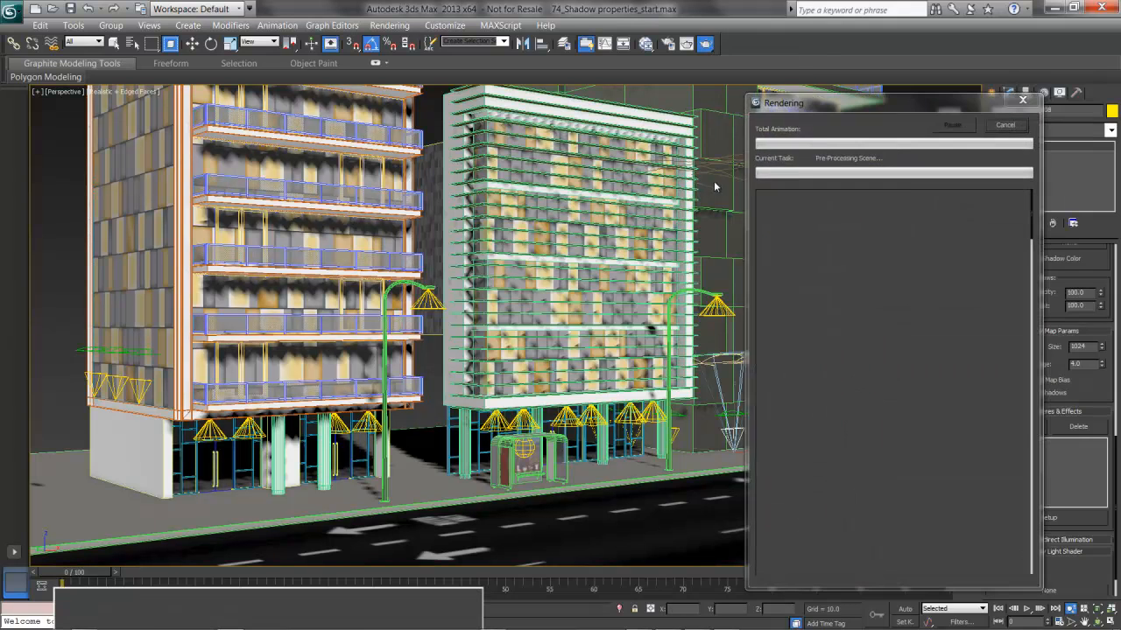